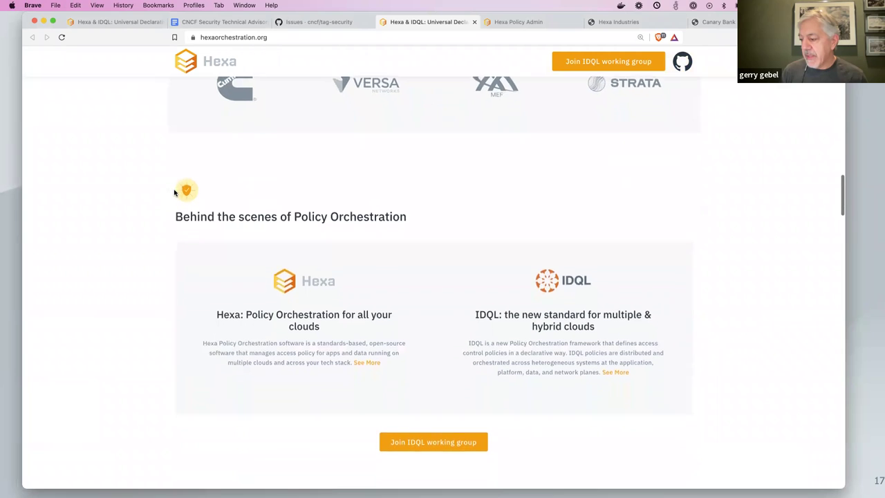
Step: Open Hexa's GitHub project from the website, view the hexa-org organization page, and return to the policy-orchestrator repository
scroll(183, 190, "up", 6)
scroll(186, 189, "up", 8)
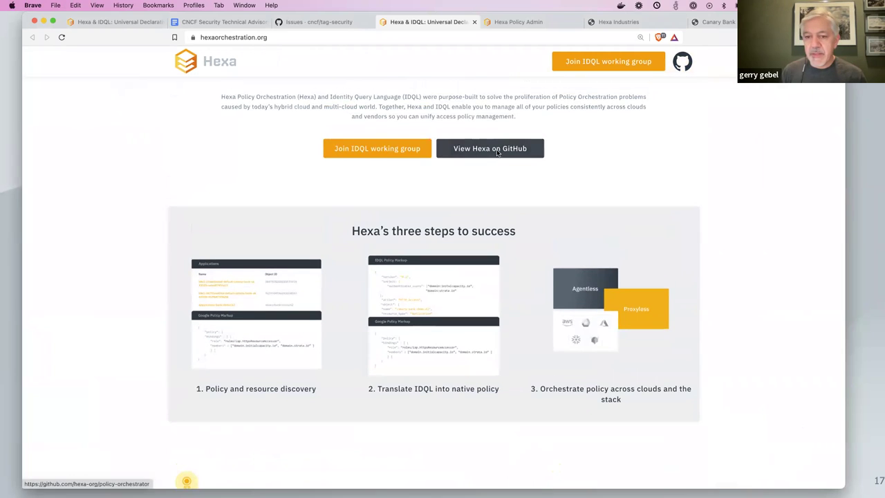
left_click(497, 153)
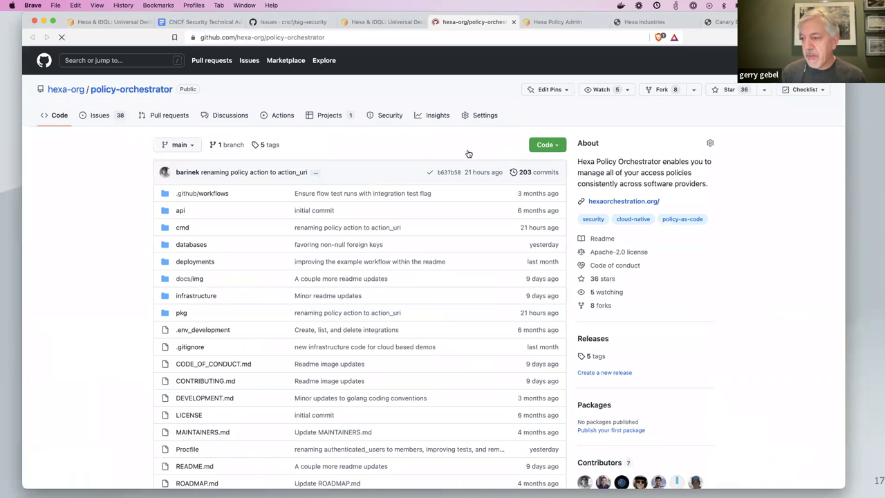
left_click(63, 91)
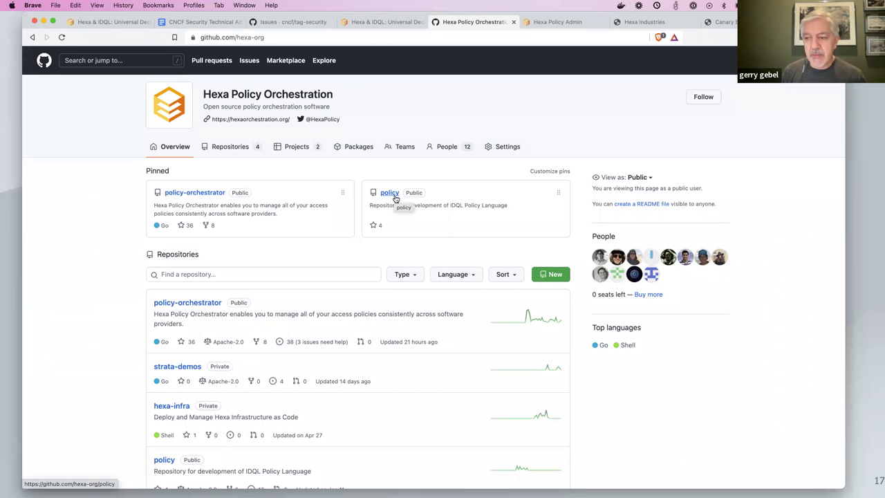
left_click(197, 194)
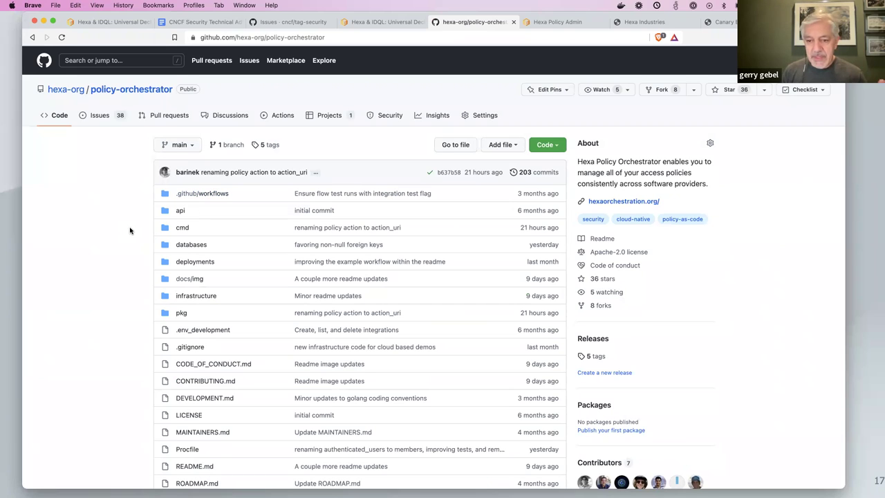
Step: View the clone and download options of the policy-orchestrator repository and dismiss them
scroll(130, 231, "down", 1)
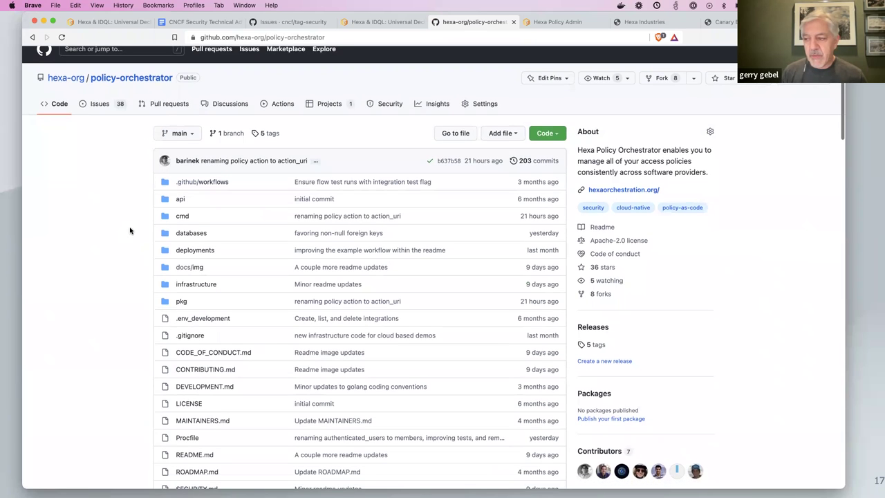
left_click(559, 137)
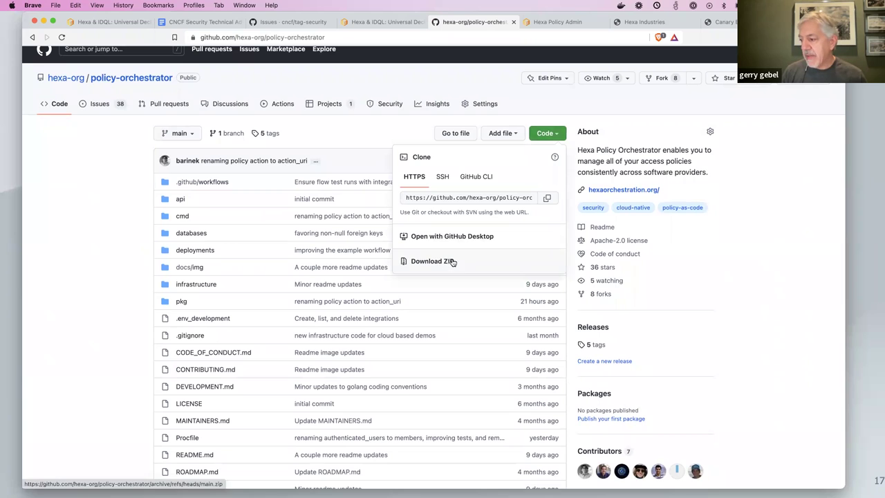
left_click(109, 238)
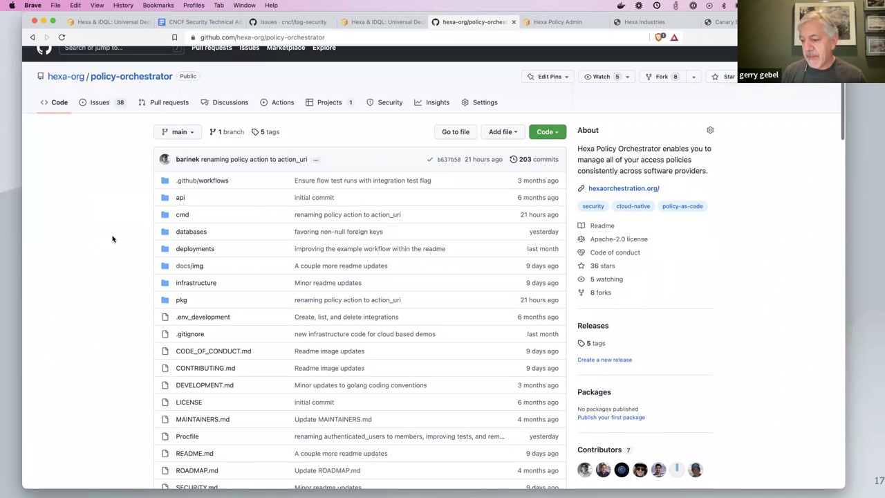
Step: Examine the README's prerequisites, image build command, docker-compose command and application descriptions
scroll(118, 235, "down", 15)
scroll(330, 266, "down", 8)
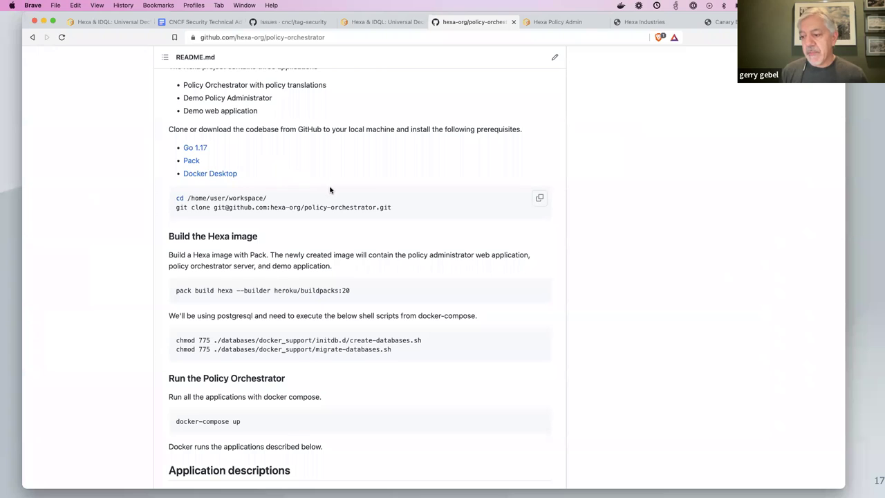
scroll(331, 191, "down", 3)
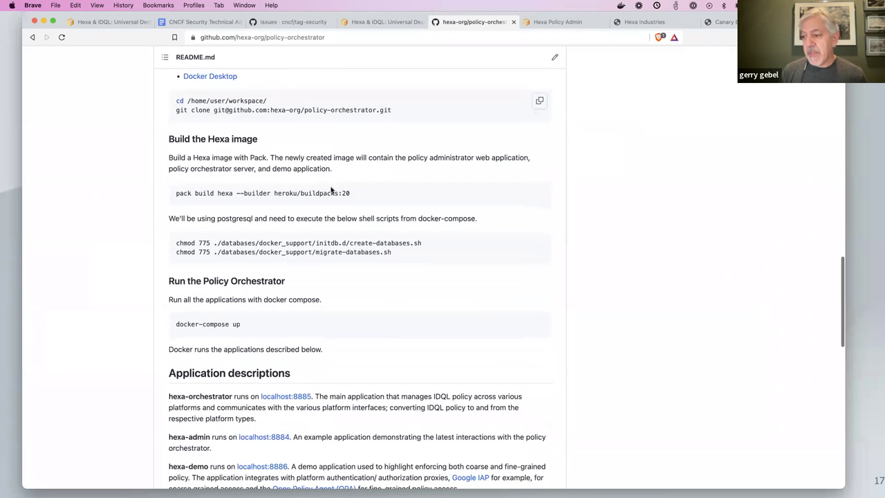
left_click_drag(352, 194, 150, 193)
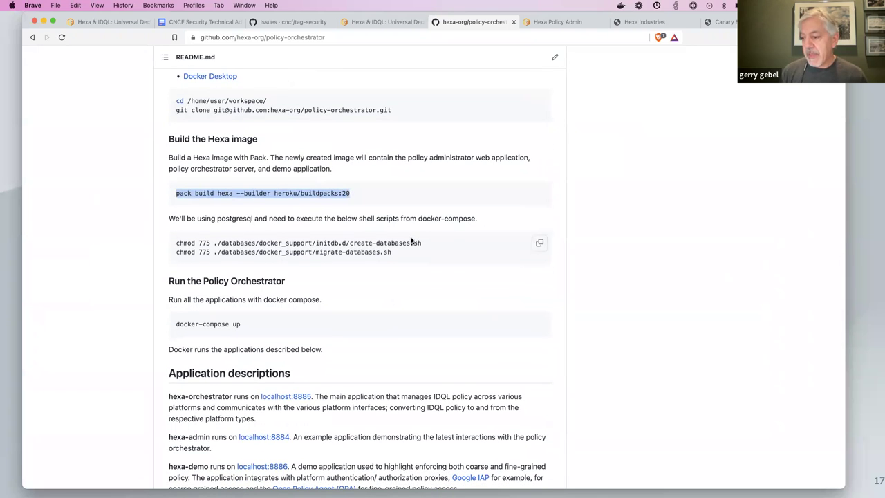
scroll(411, 241, "down", 4)
left_click_drag(242, 199, 173, 199)
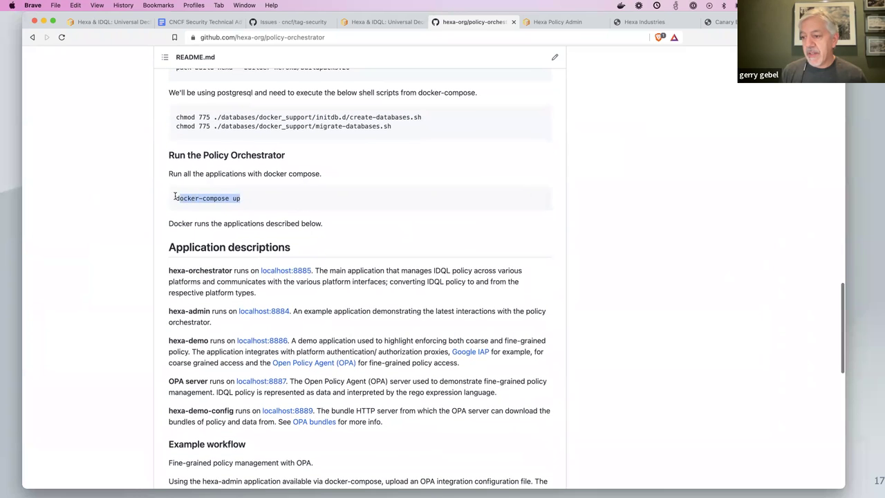
left_click(302, 194)
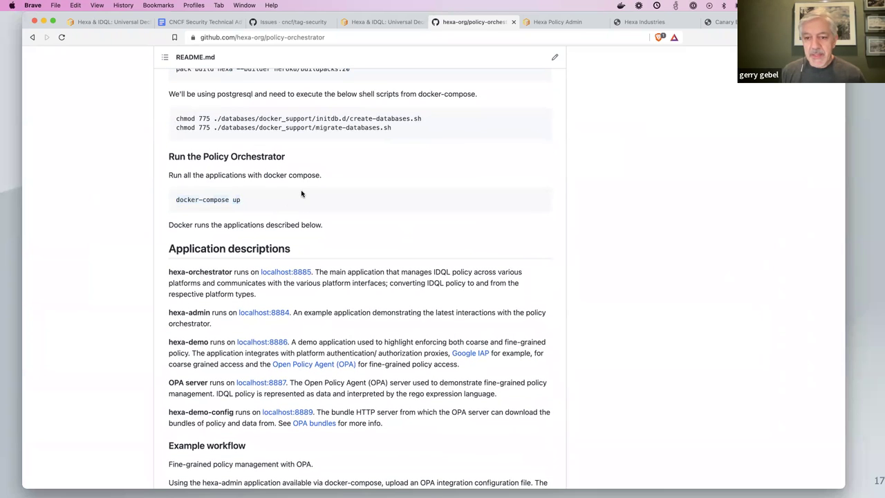
scroll(426, 206, "up", 1)
scroll(427, 208, "up", 4)
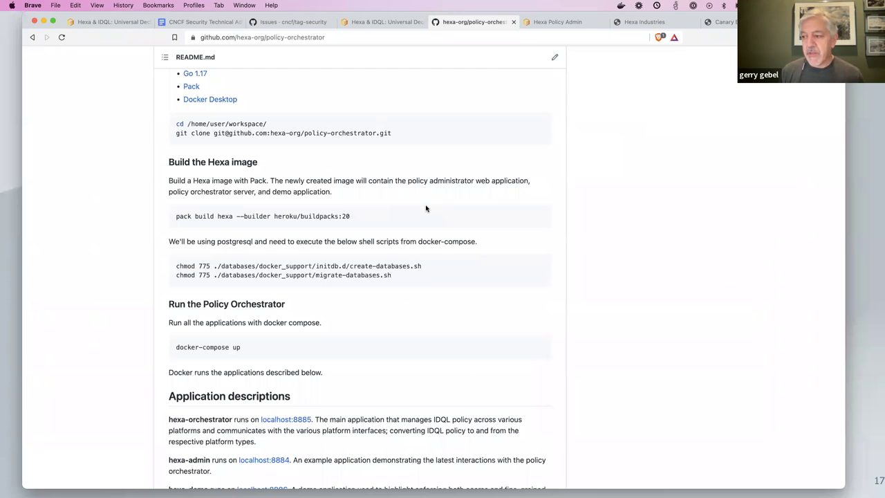
scroll(426, 208, "up", 12)
scroll(427, 209, "up", 4)
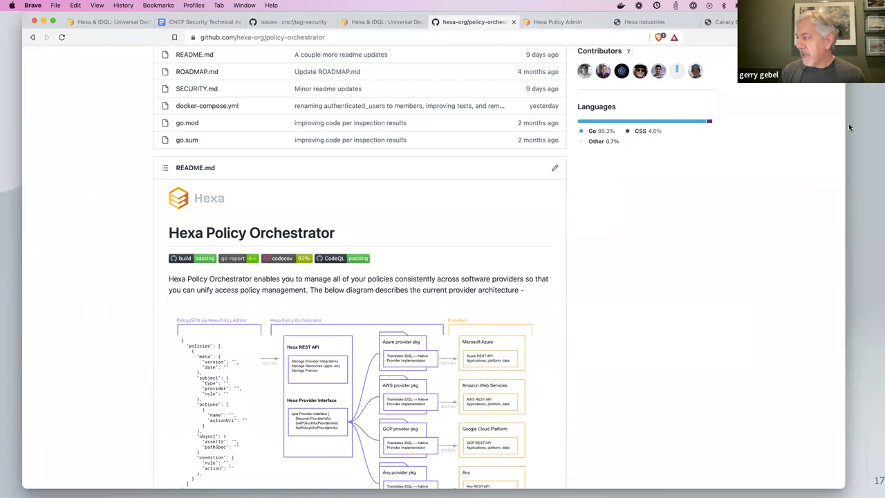
Step: Switch to Docker Desktop, examine the policy-orchestrator-main containers and their status, and return to the browser
key("super+Tab")
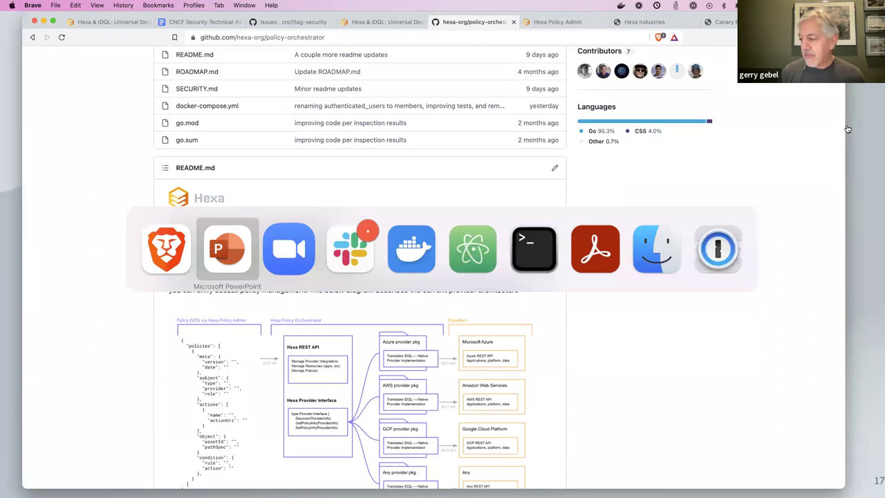
key("super+Tab")
key("super+Tab")
key("super+Tab")
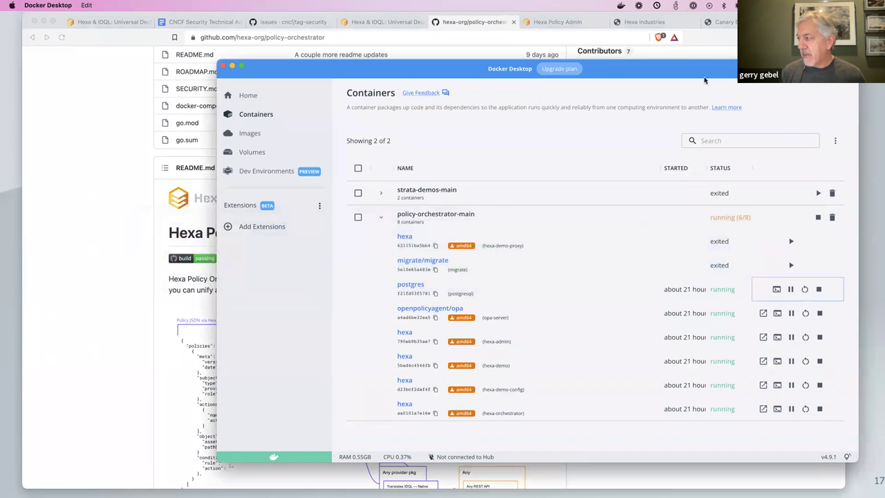
left_click_drag(689, 71, 638, 67)
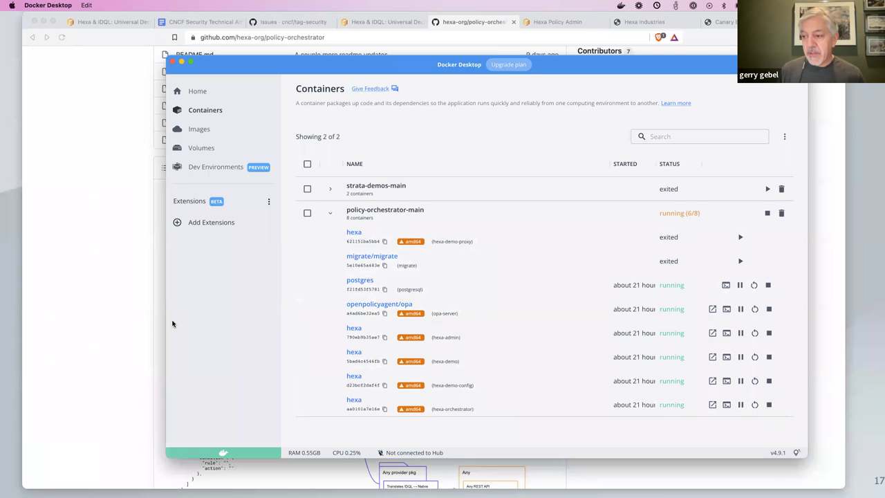
left_click(133, 313)
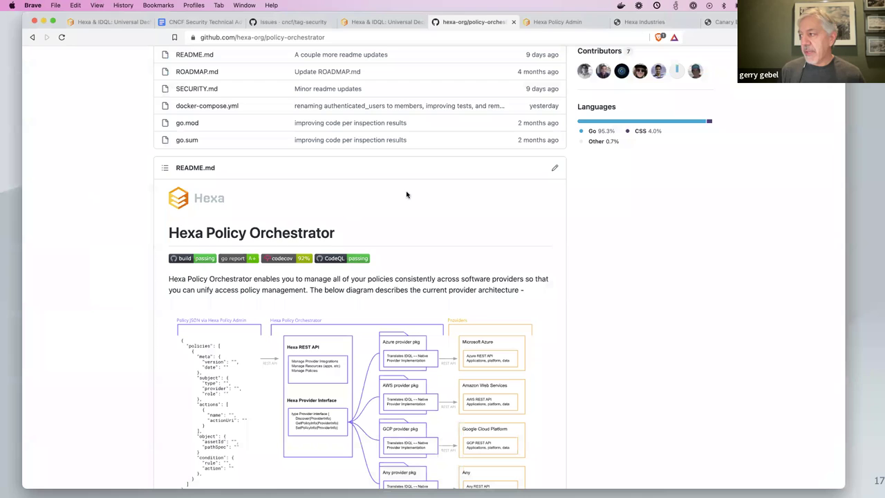
Step: Install an Open Policy Agent provider in Hexa Policy Admin using the integration file OPA local.json from the Desktop
left_click(561, 27)
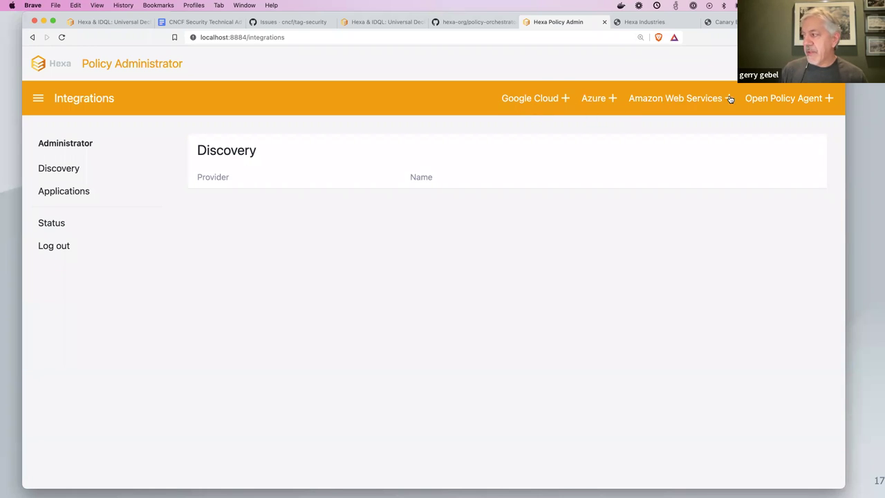
left_click(776, 99)
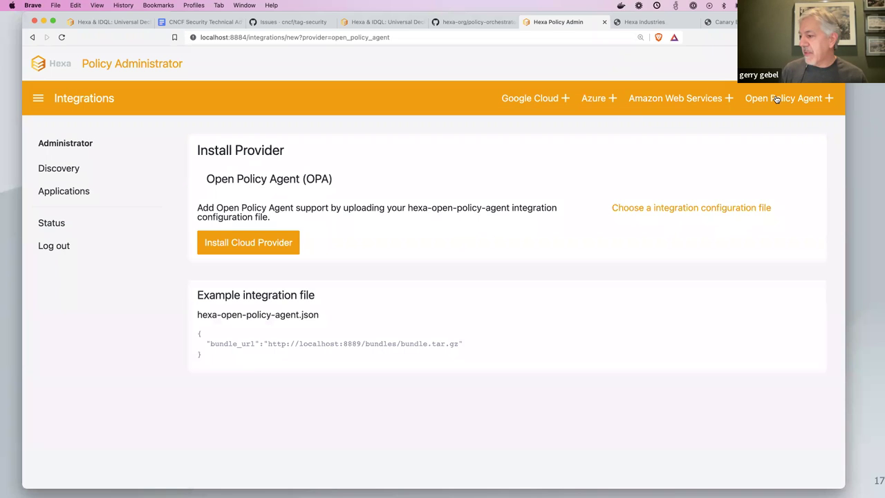
left_click(669, 208)
left_click(350, 250)
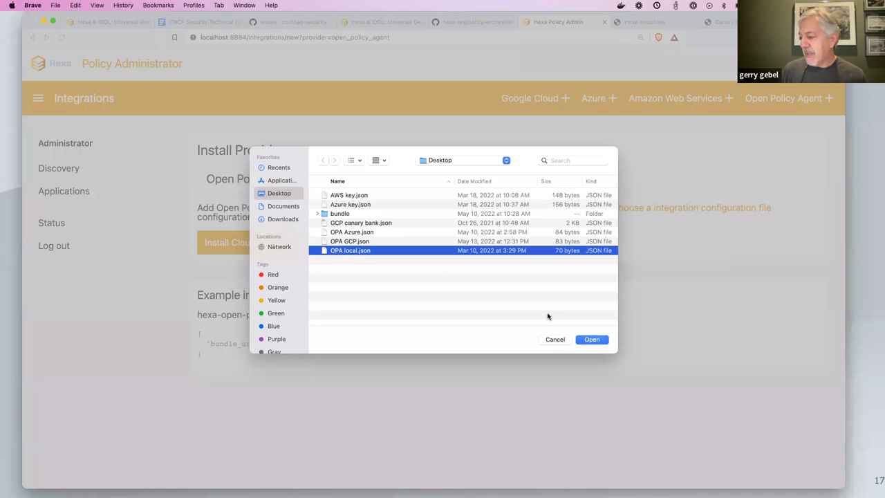
left_click(592, 340)
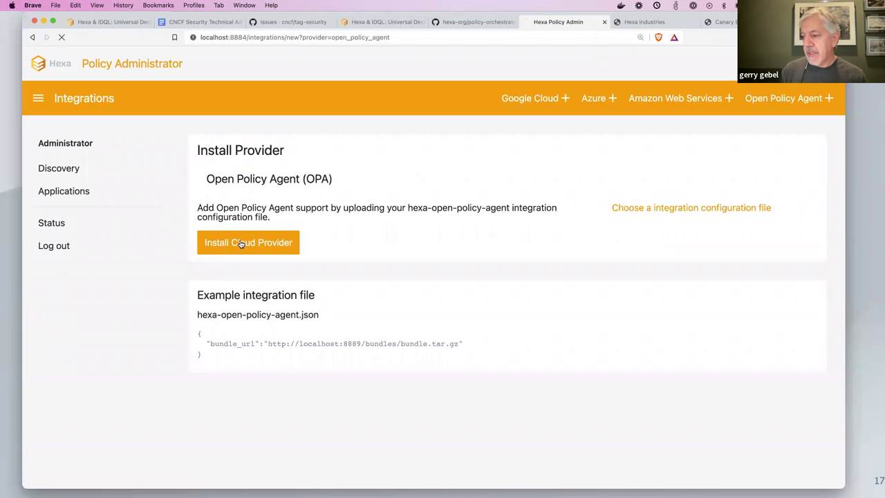
left_click(241, 244)
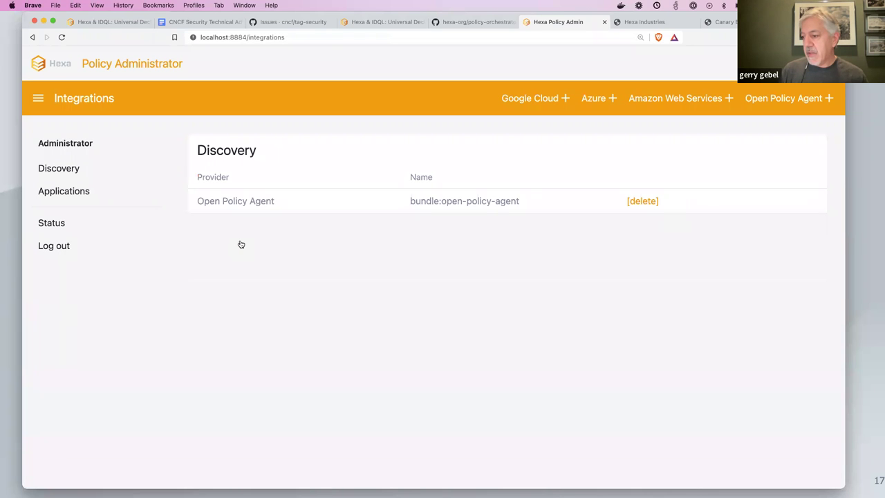
triple_click(530, 202)
left_click_drag(289, 199, 197, 199)
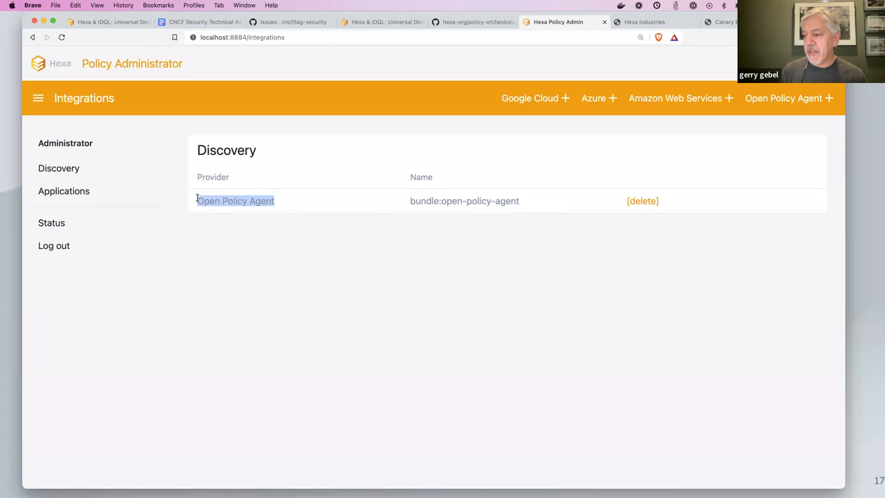
Step: Open the Open Policy Agent application named package authz and examine its IDQL policy details
left_click(74, 193)
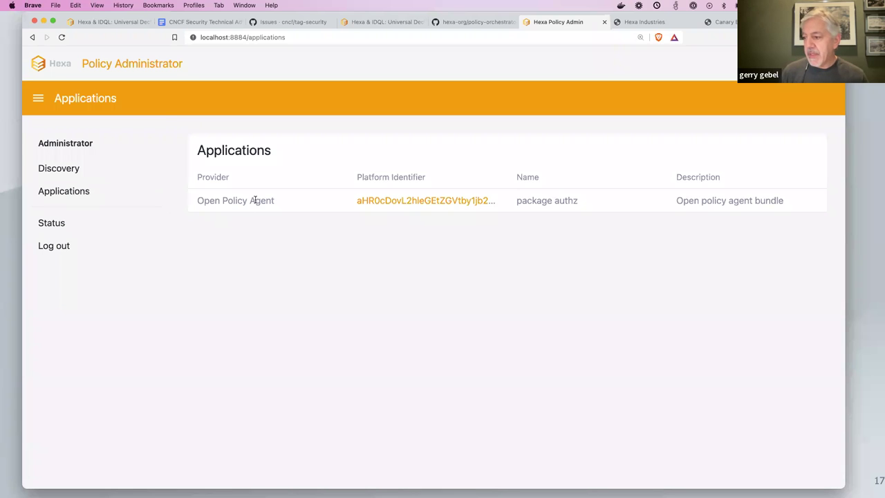
left_click(391, 202)
scroll(405, 234, "down", 4)
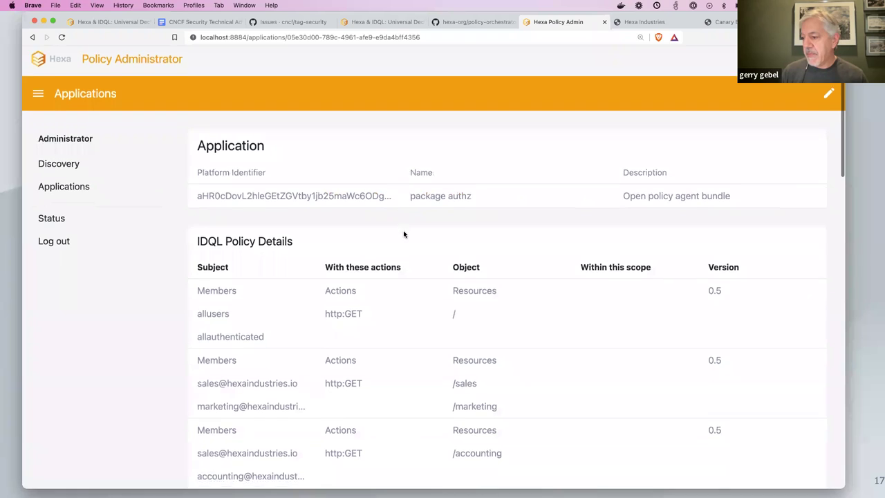
scroll(404, 234, "down", 1)
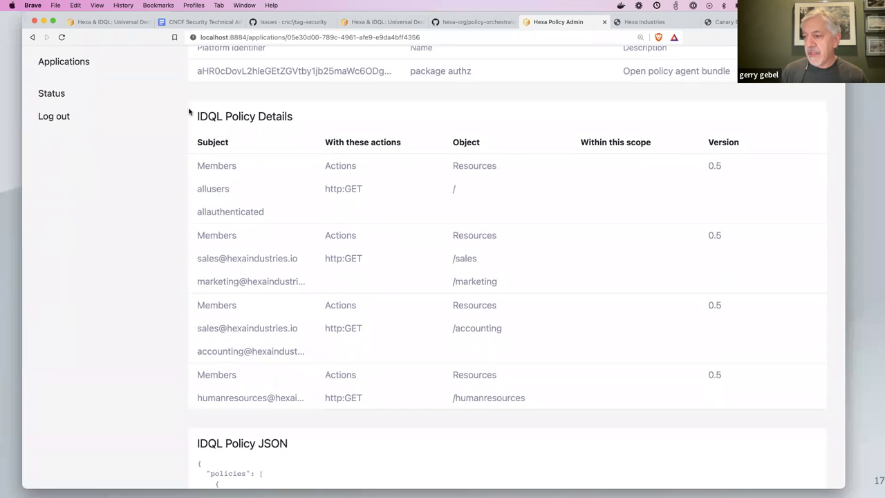
left_click_drag(235, 119, 296, 122)
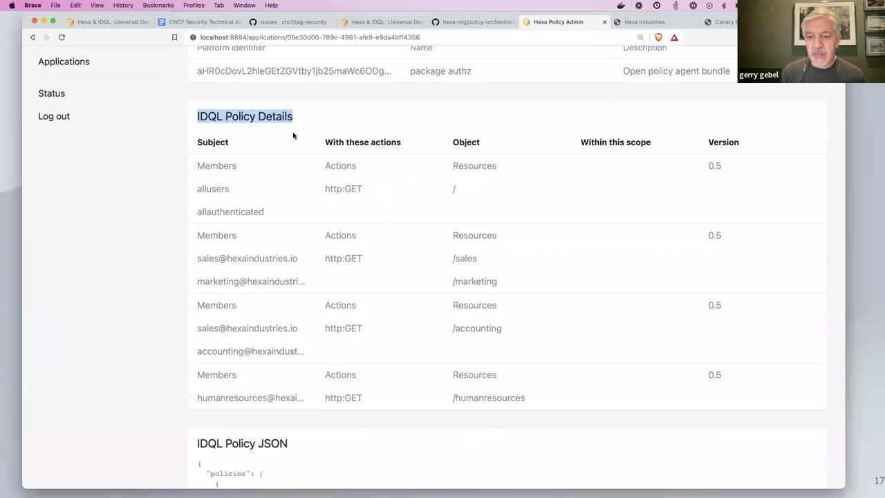
scroll(294, 136, "down", 1)
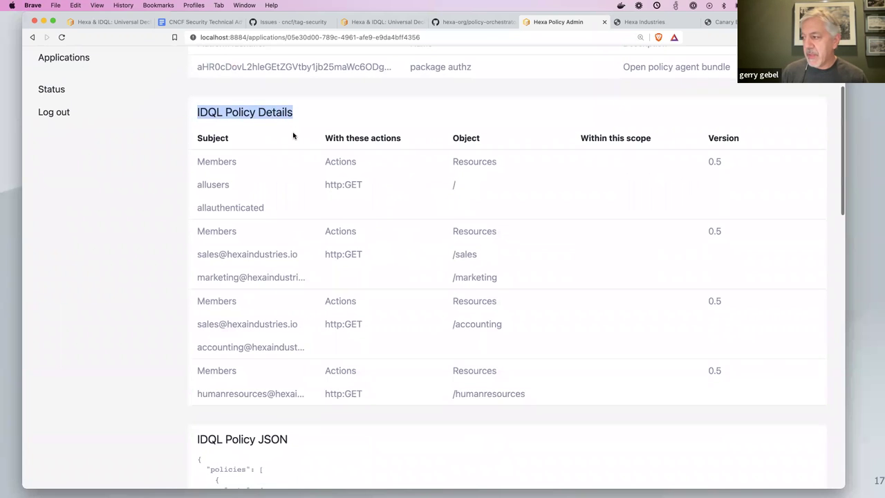
scroll(293, 136, "down", 2)
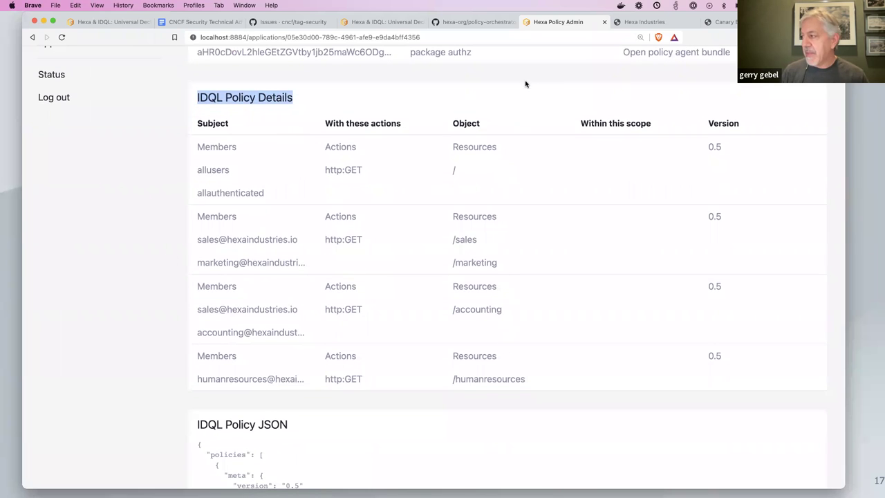
Step: Check access to the Dashboard, Sales, Accounting and Human Resources pages in the Hexa Industries demo application
left_click(641, 22)
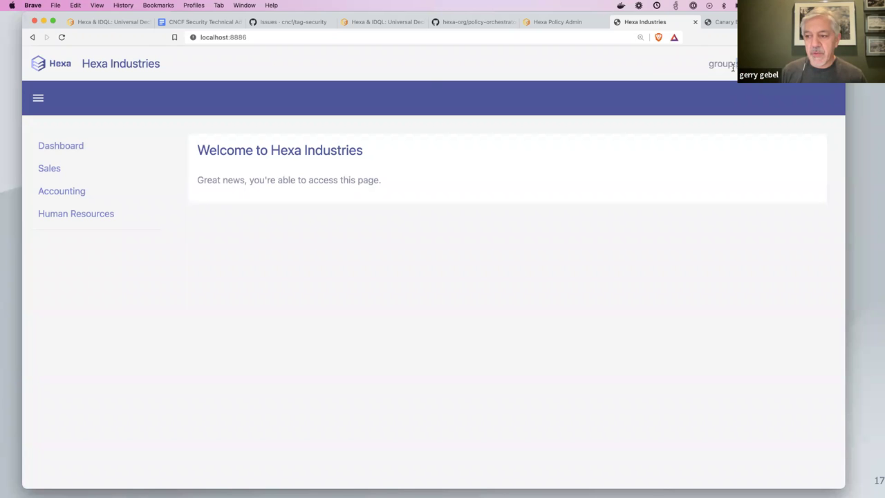
left_click(64, 149)
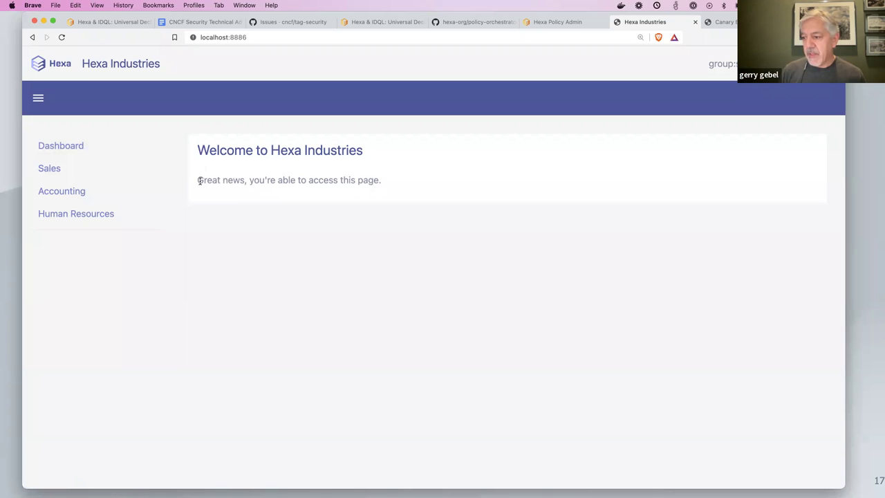
left_click_drag(199, 180, 272, 181)
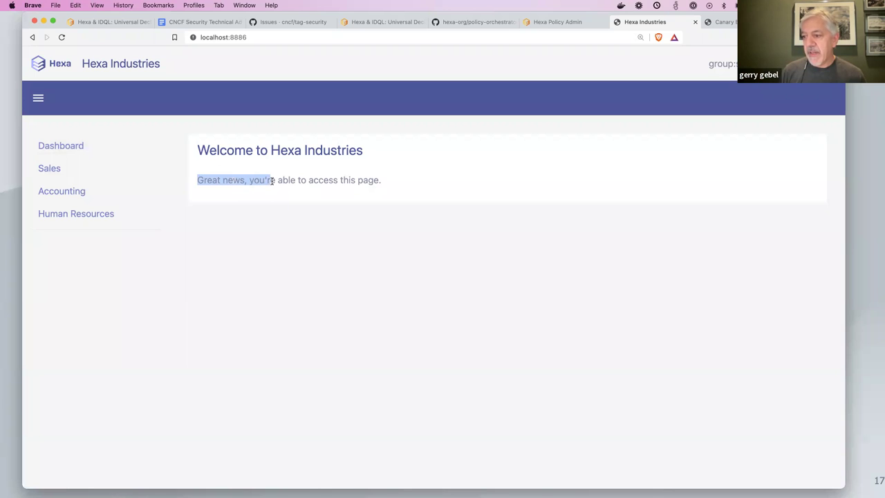
left_click(49, 169)
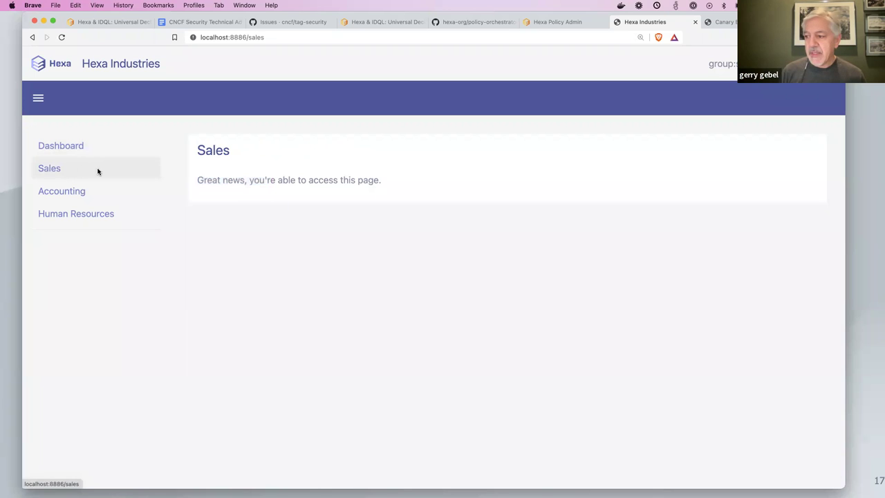
left_click(57, 193)
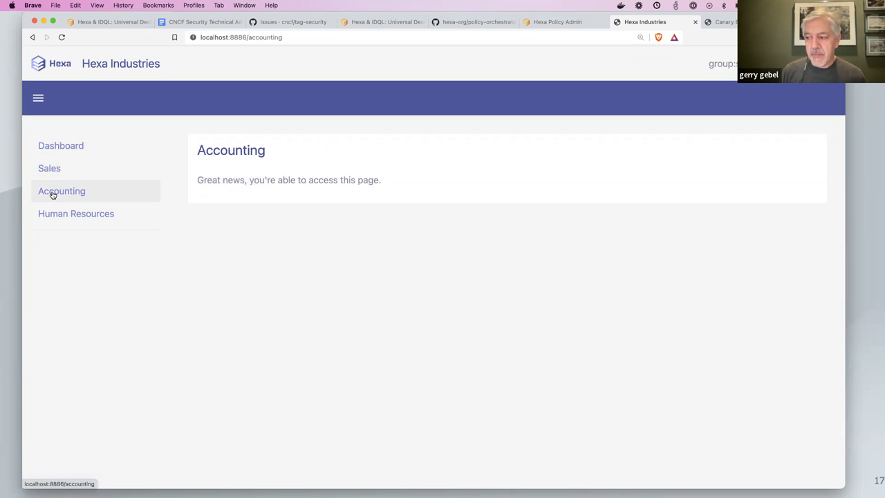
left_click_drag(249, 180, 198, 180)
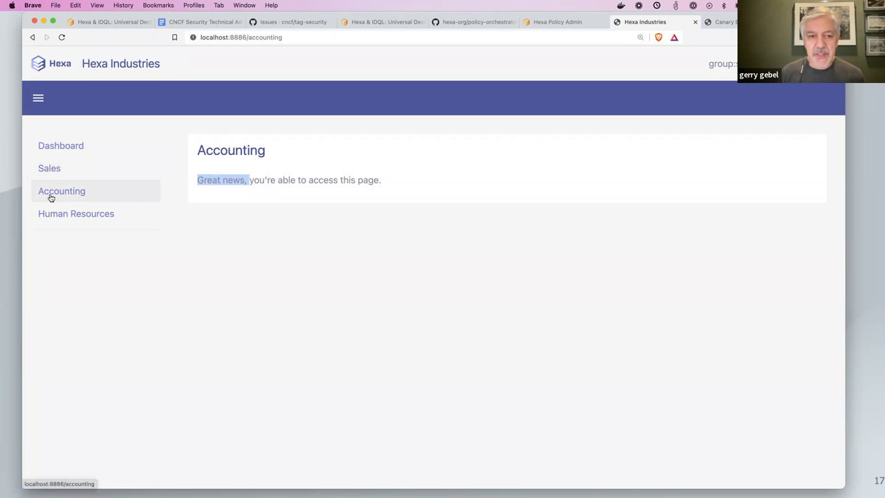
left_click(59, 217)
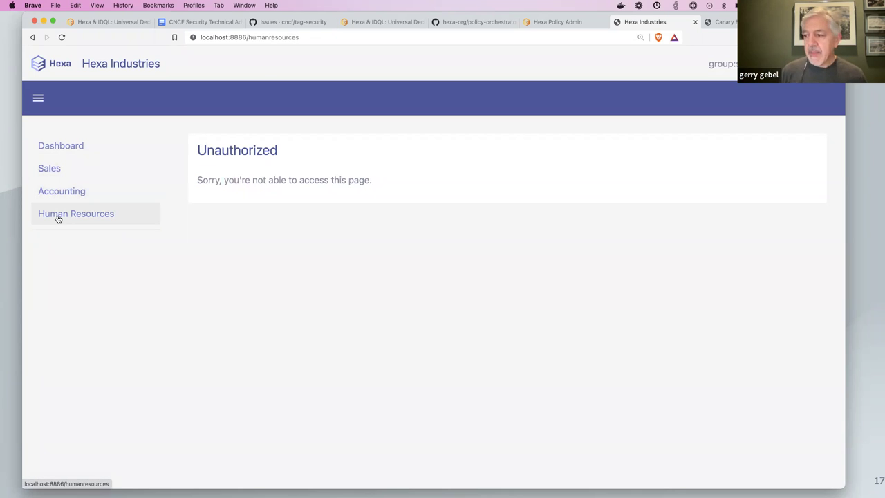
left_click_drag(202, 180, 280, 180)
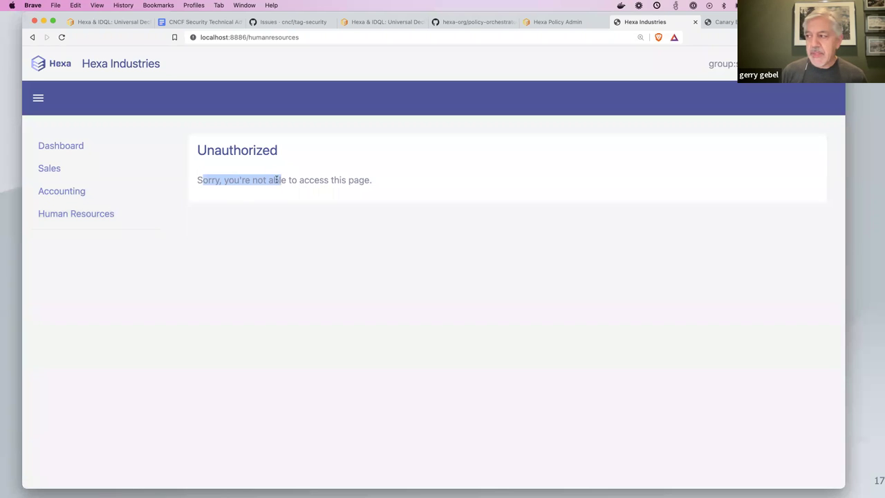
Step: Return to Hexa Policy Admin and examine which members the package authz policy allows to access /accounting
left_click(560, 22)
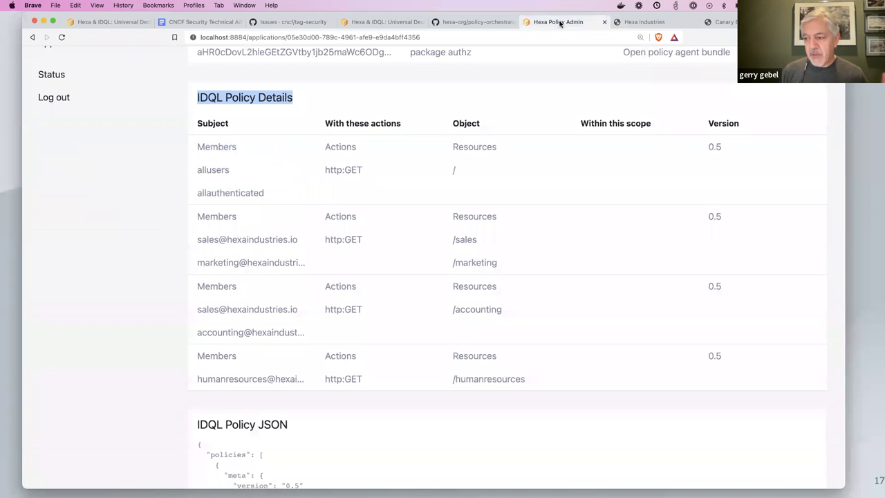
scroll(302, 199, "down", 1)
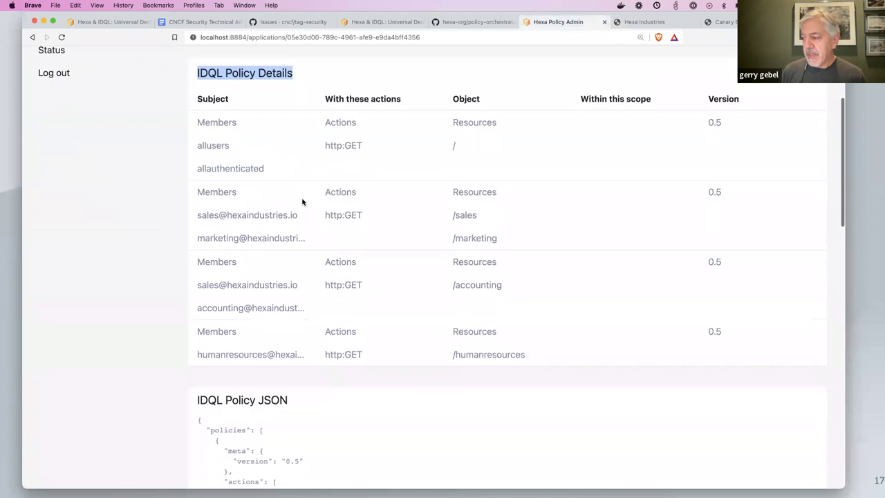
scroll(376, 262, "down", 2)
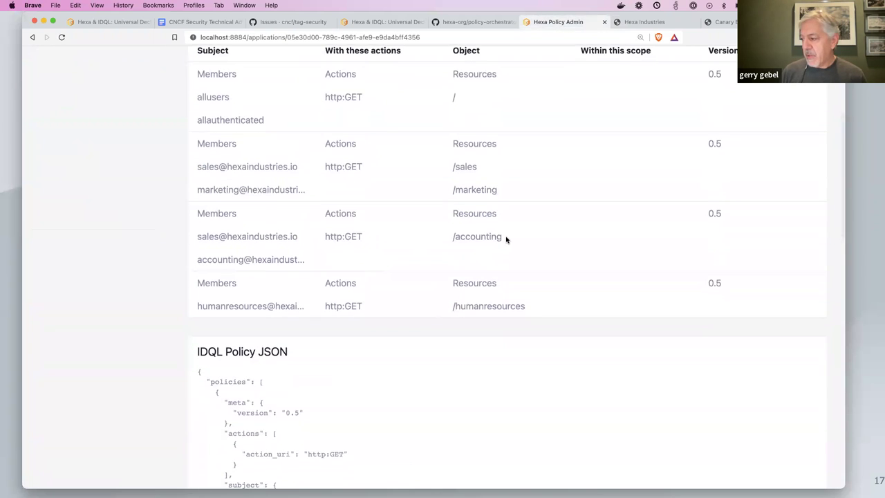
left_click_drag(506, 239, 451, 239)
left_click_drag(297, 236, 201, 238)
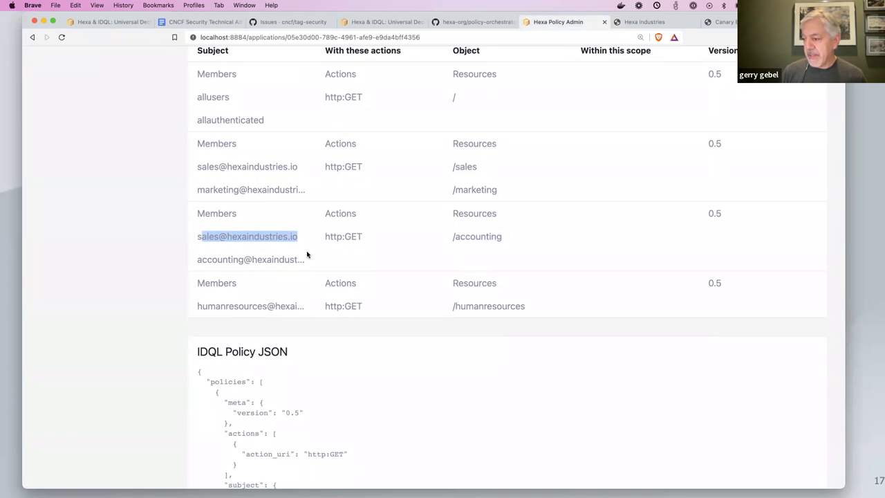
scroll(307, 255, "down", 8)
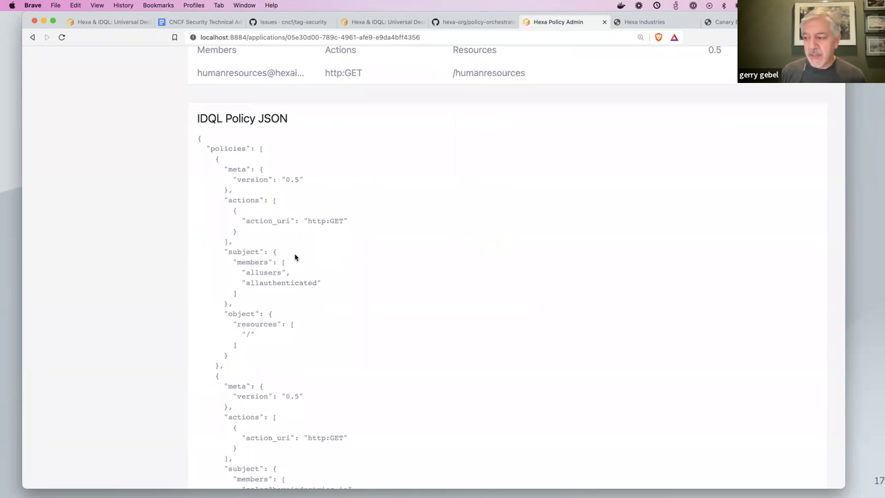
scroll(295, 258, "up", 15)
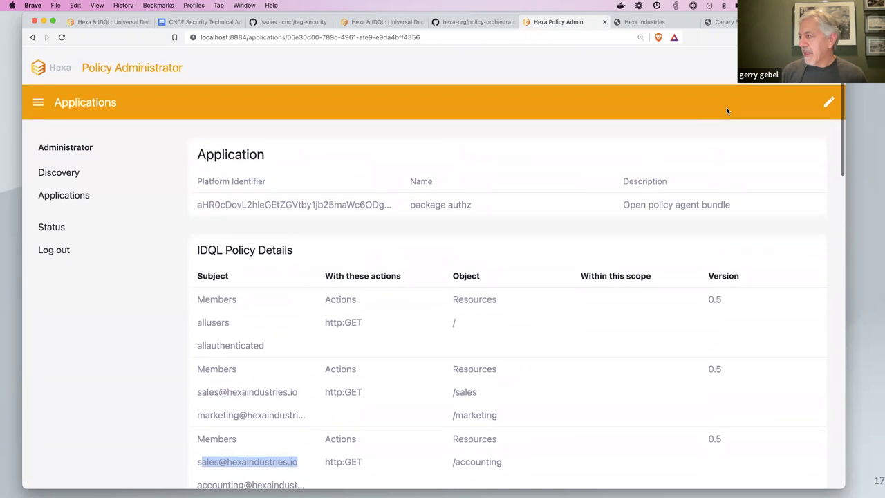
Step: Edit the package authz Policy JSON to remove the sales group from the /accounting policy's members, and save the policy
left_click(826, 99)
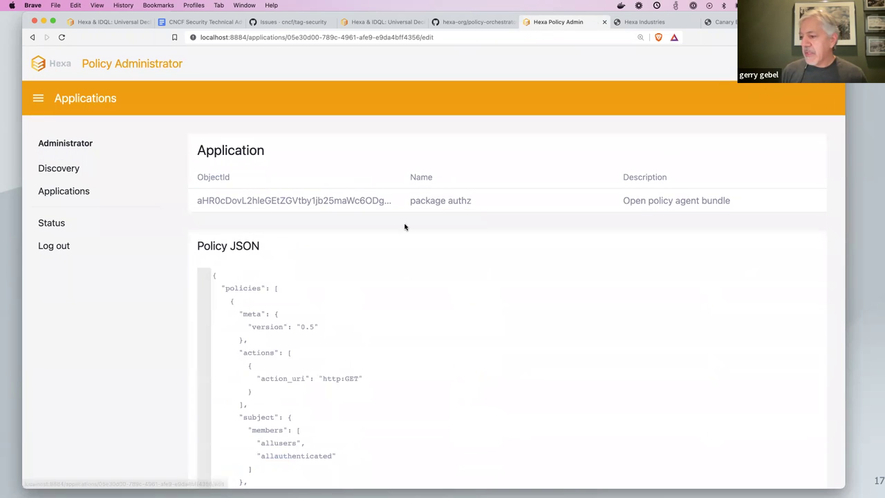
scroll(142, 355, "down", 4)
scroll(300, 330, "down", 5)
scroll(300, 331, "down", 8)
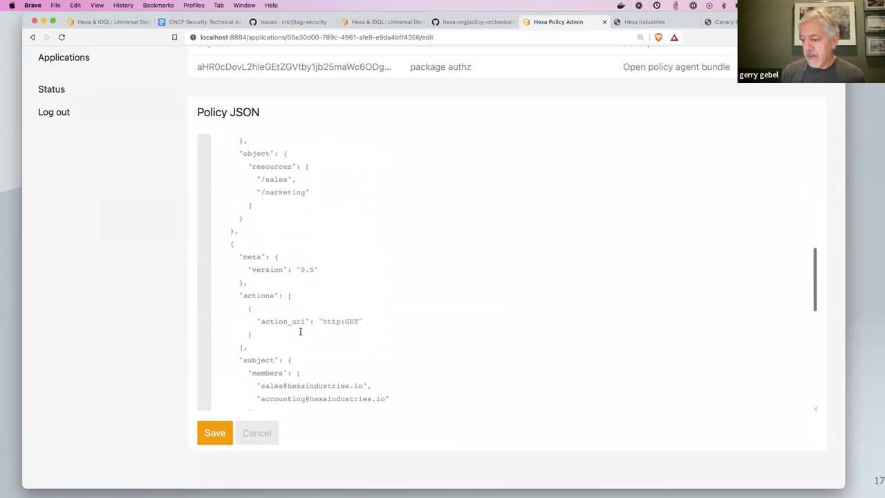
double_click(296, 322)
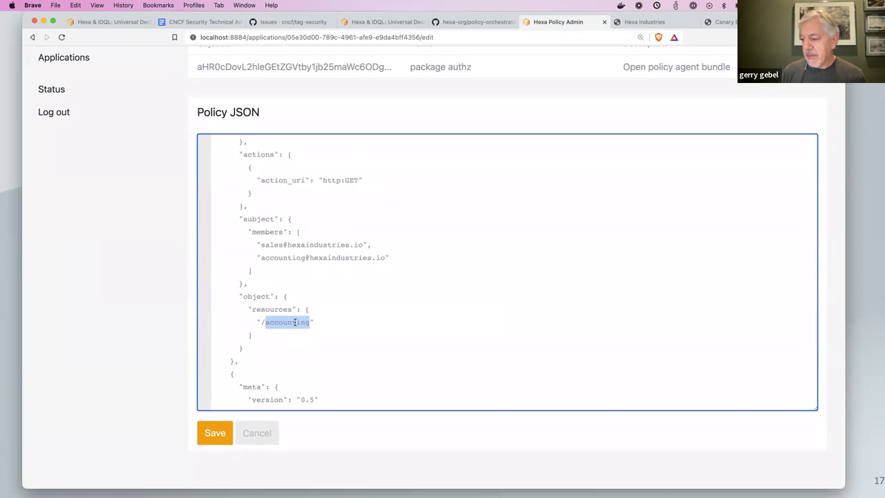
left_click_drag(374, 245, 252, 246)
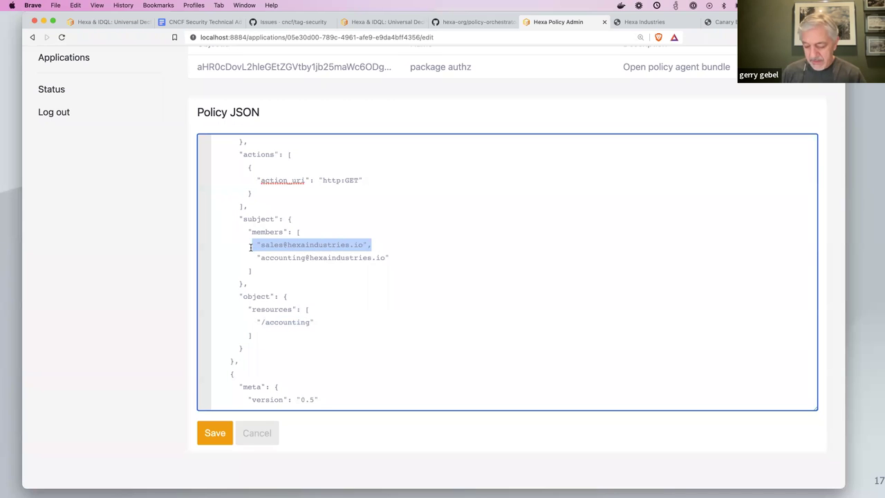
key("BackSpace")
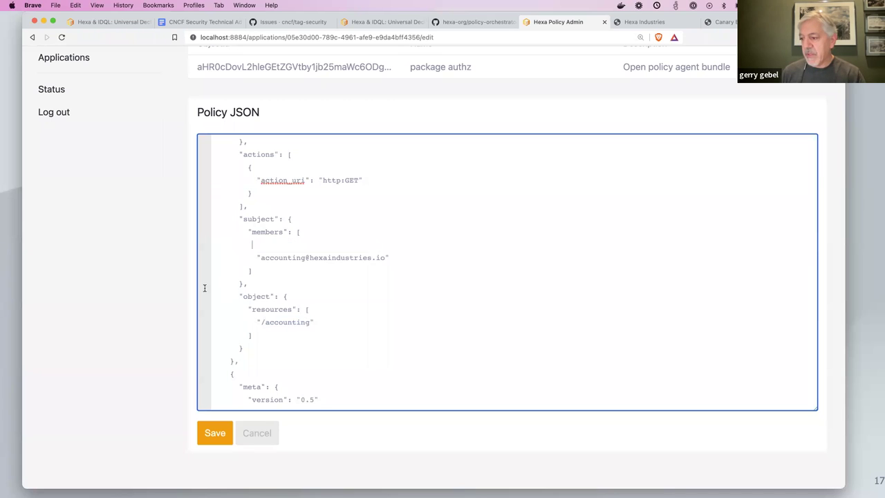
left_click(213, 433)
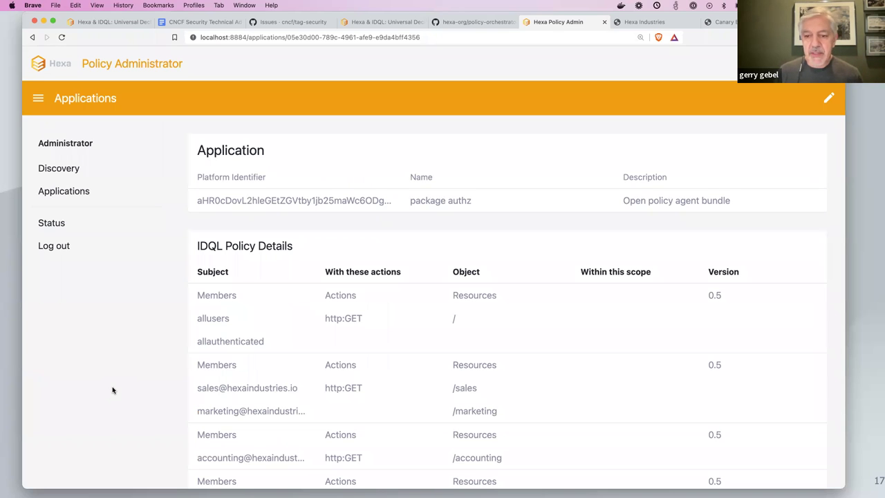
scroll(127, 374, "down", 3)
scroll(128, 374, "down", 3)
scroll(129, 372, "up", 6)
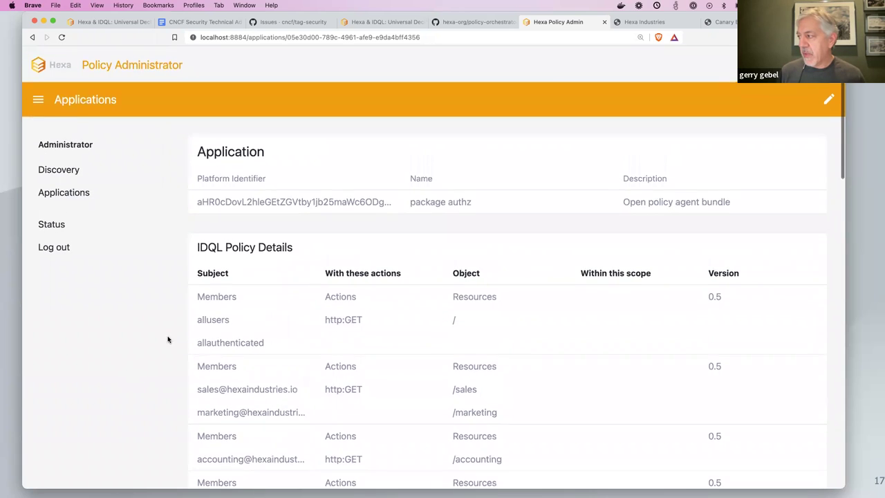
Step: Recheck access to the Dashboard, Sales, Accounting and Human Resources pages in Hexa Industries after the policy change
left_click(641, 22)
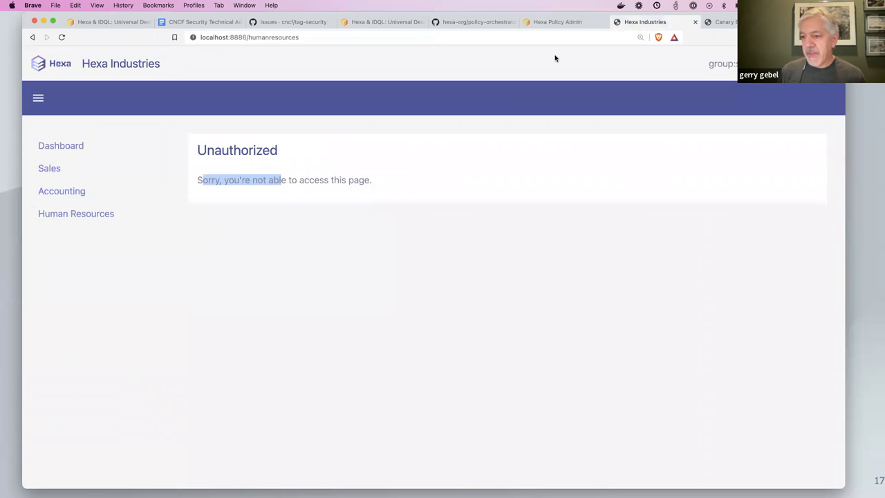
left_click(186, 262)
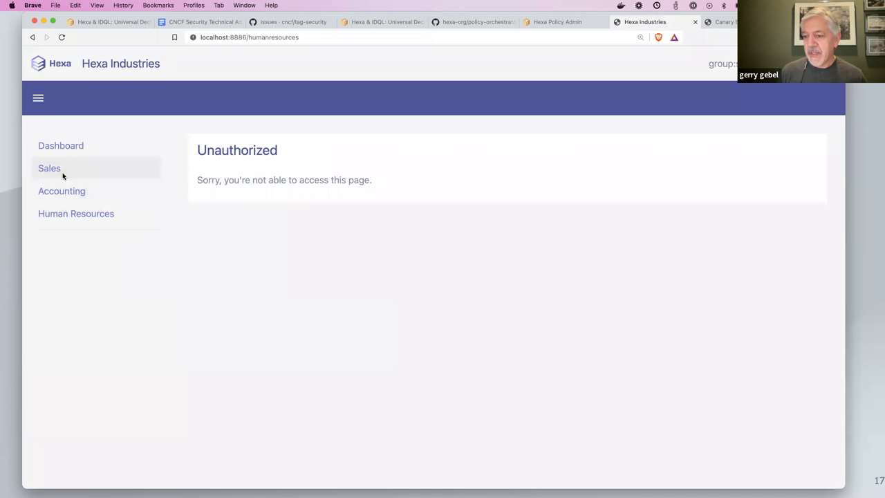
left_click(62, 147)
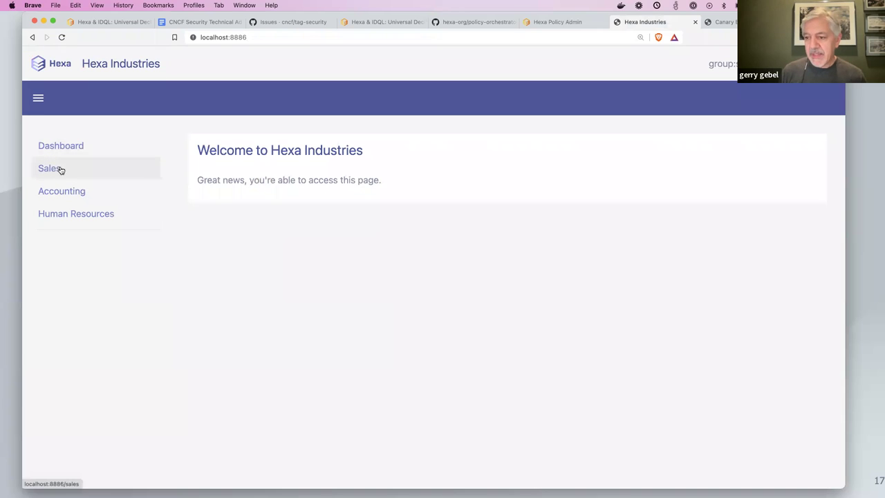
left_click(50, 169)
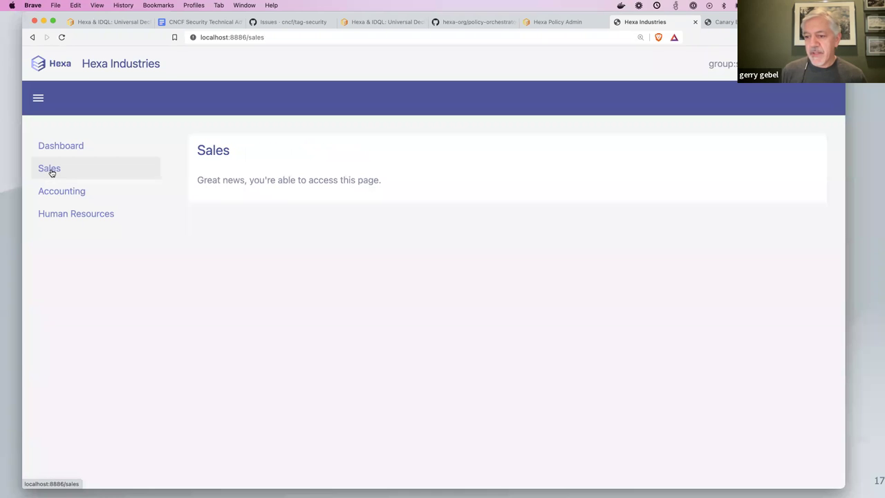
left_click(55, 194)
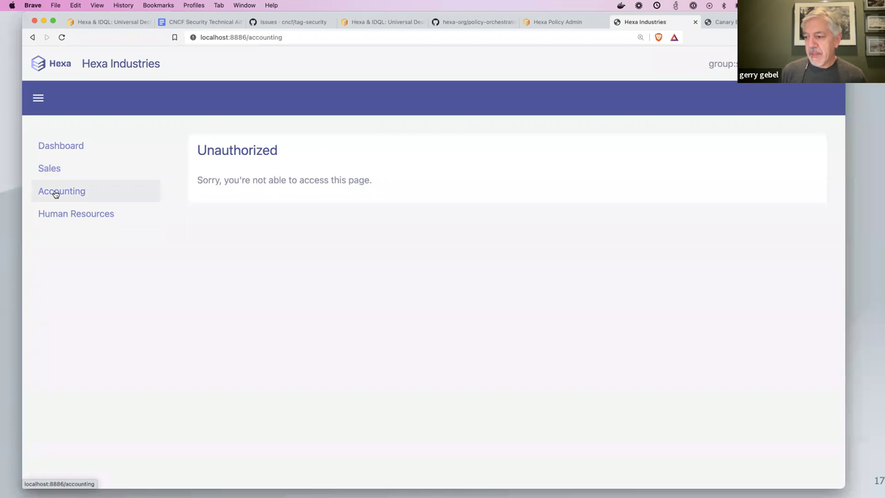
left_click_drag(208, 179, 255, 179)
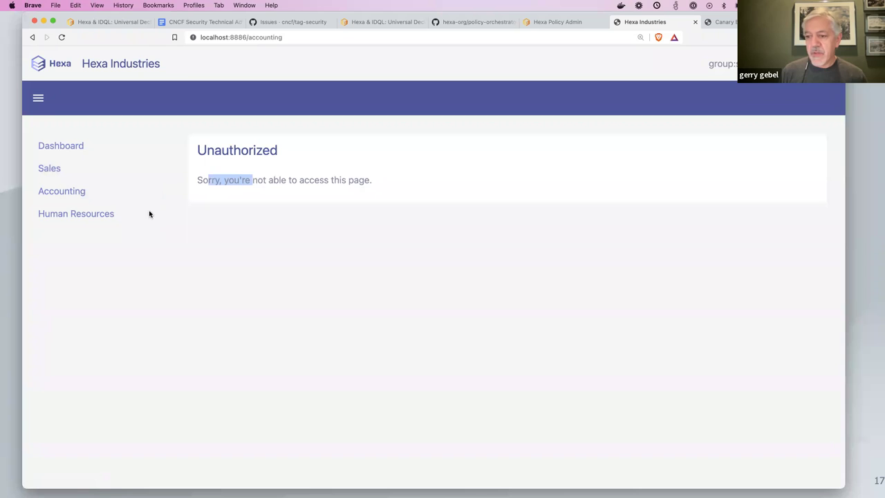
left_click(66, 215)
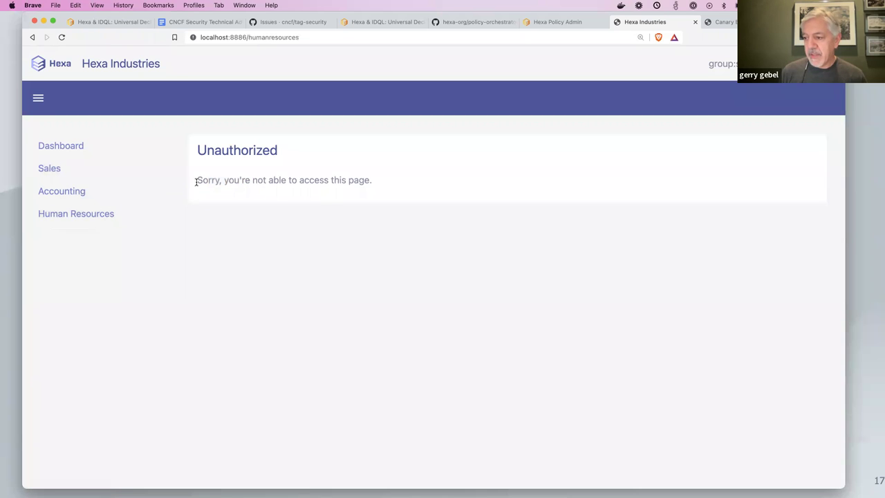
left_click_drag(197, 179, 235, 180)
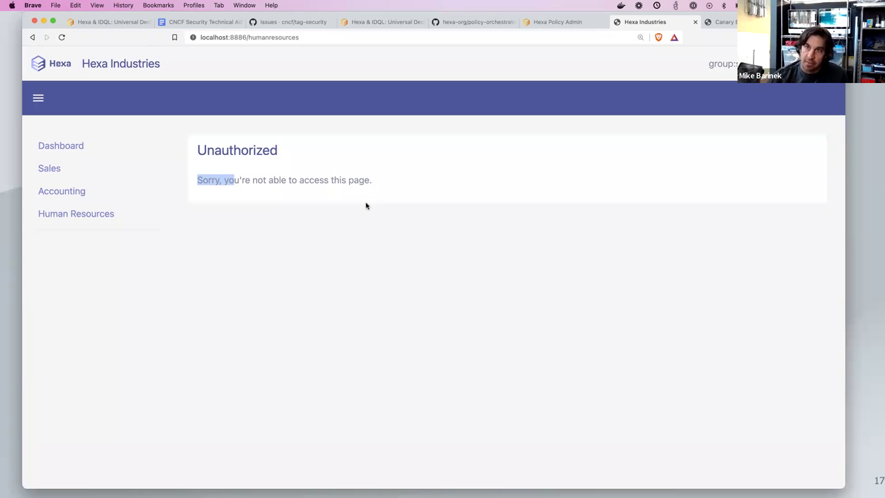
Step: Switch to the PowerPoint presentation and show the slide comparing Admin Experience with Runtime experience
key("super+Tab")
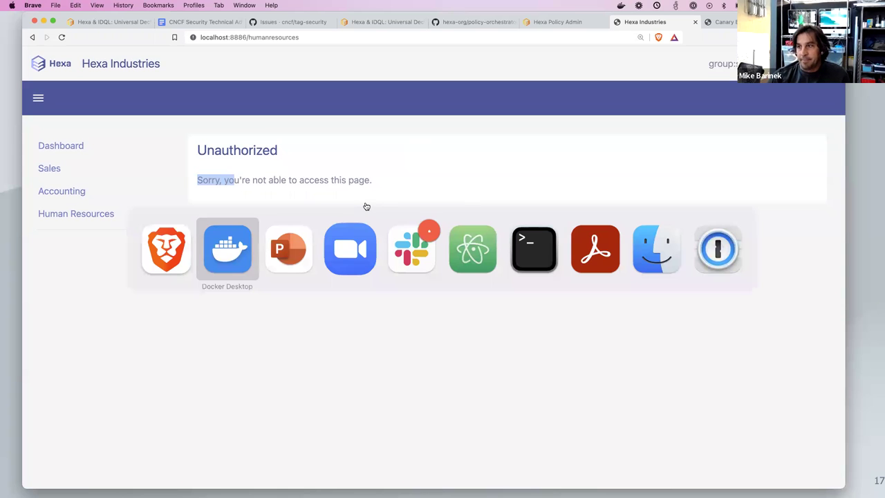
key("super+Tab")
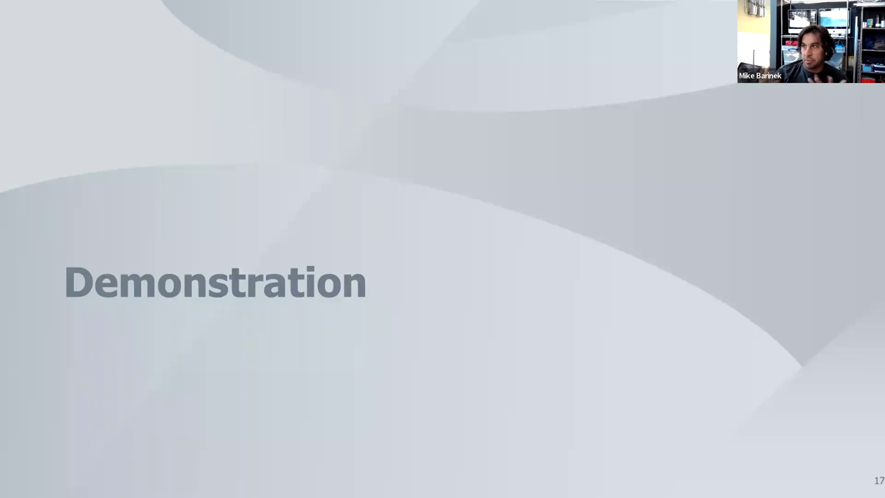
key("Right")
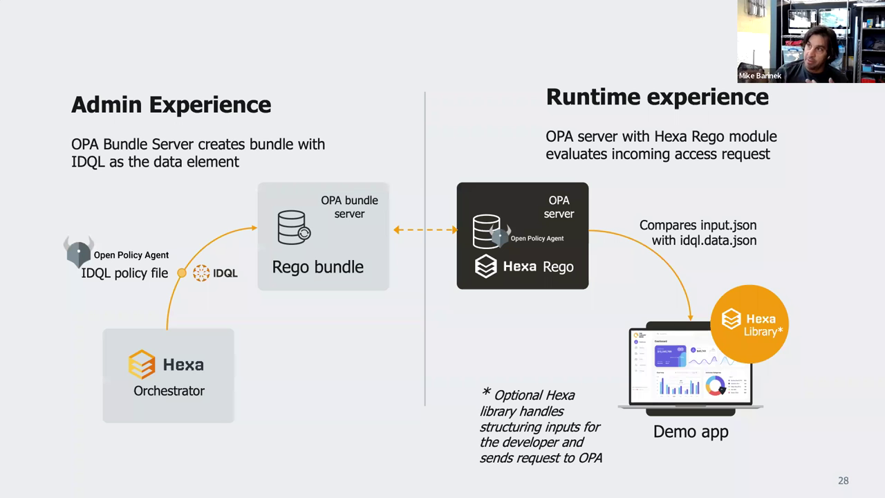
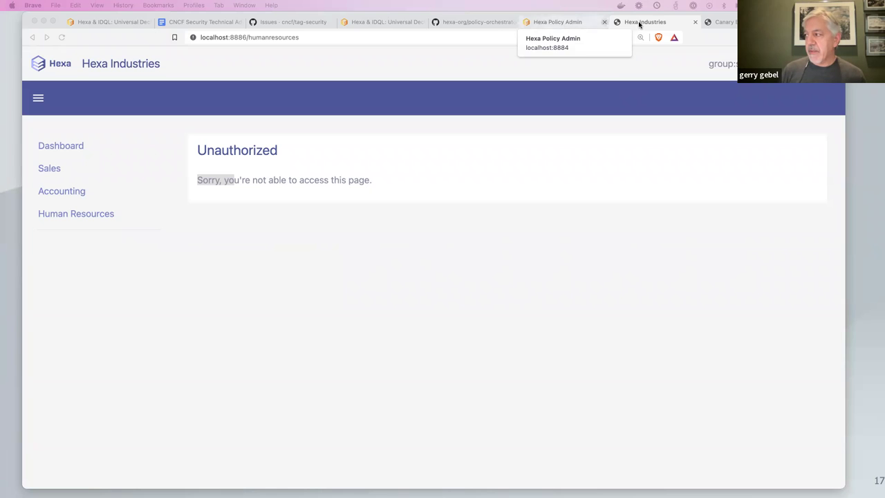
Step: Return to Hexa Policy Admin in the browser and highlight the port number in the page address
left_click(724, 23)
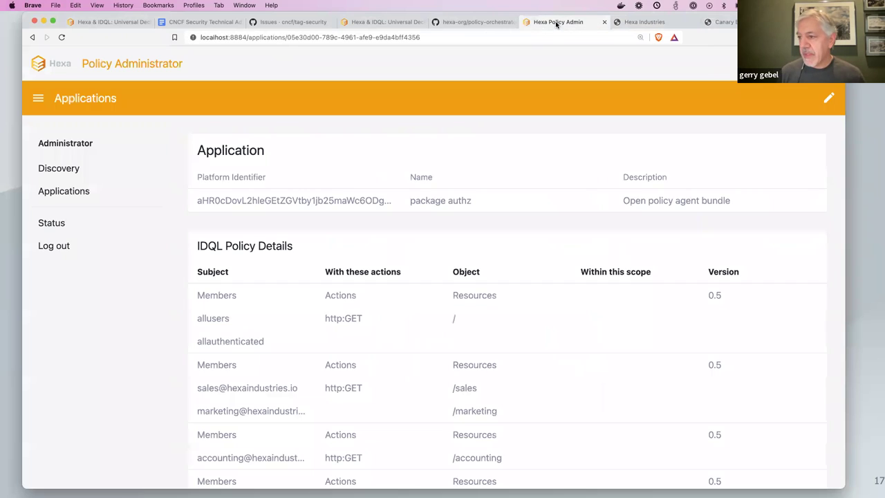
left_click(557, 22)
left_click(237, 37)
left_click_drag(234, 37, 249, 37)
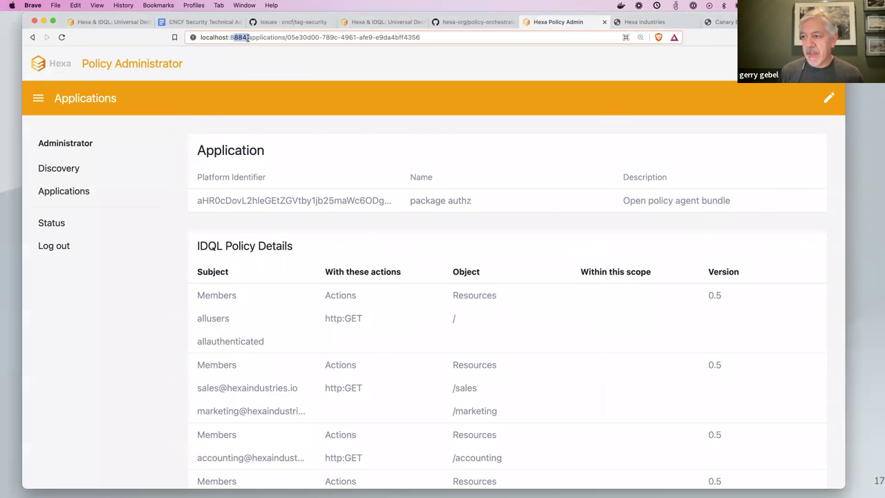
Step: Install a Google Cloud provider from the Discovery page using the key file GCP canary bank.json
left_click(69, 170)
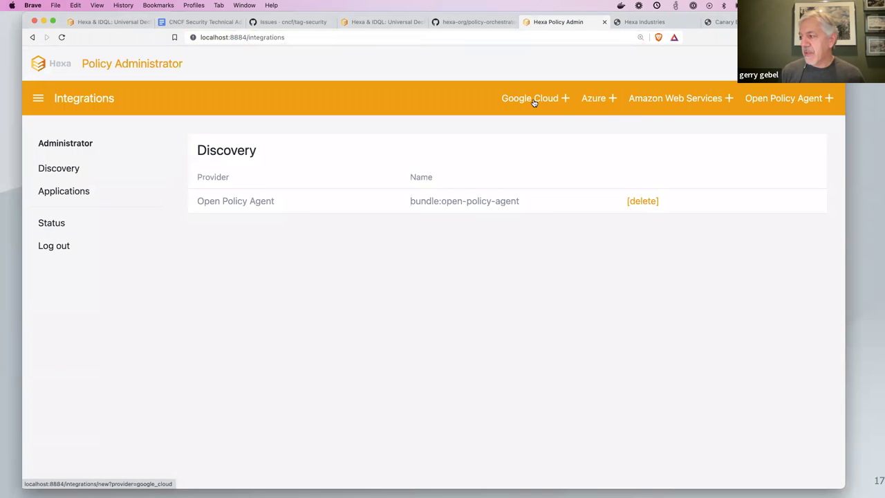
left_click(533, 101)
left_click(558, 209)
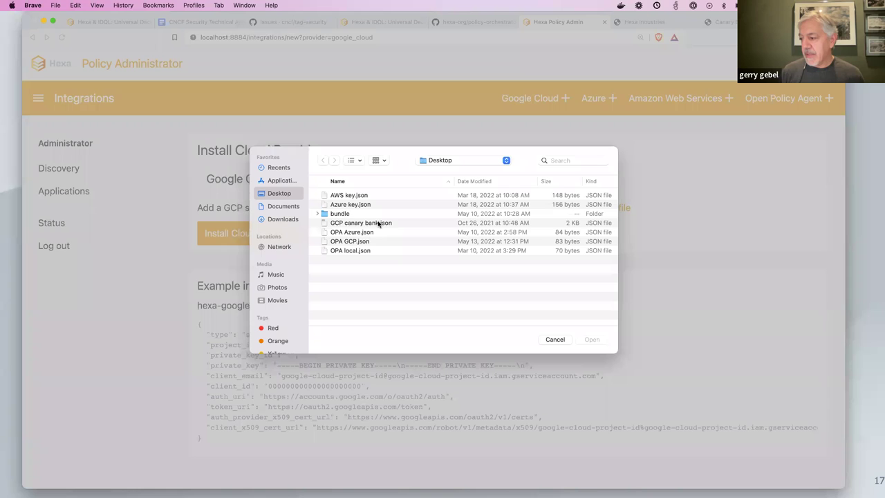
left_click(379, 224)
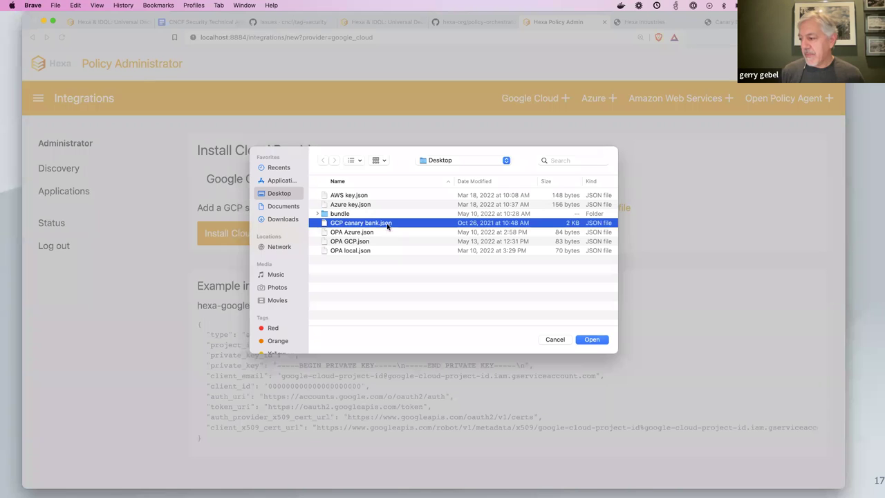
left_click(593, 340)
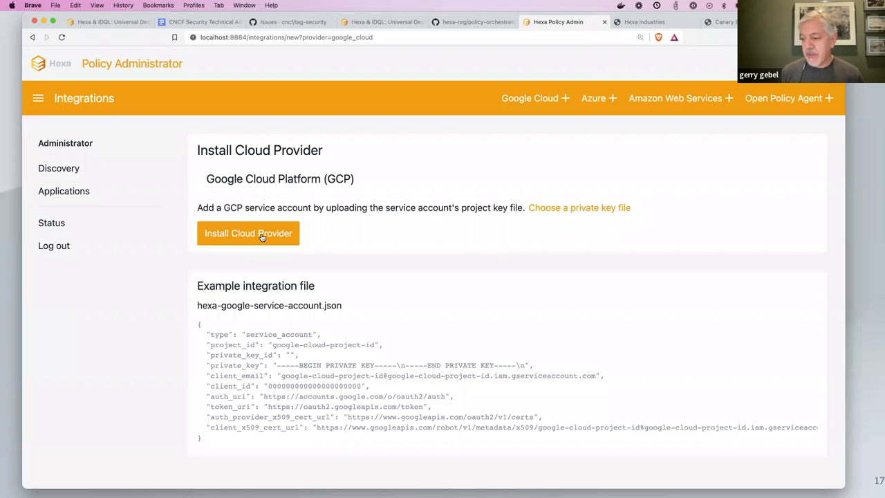
left_click(262, 236)
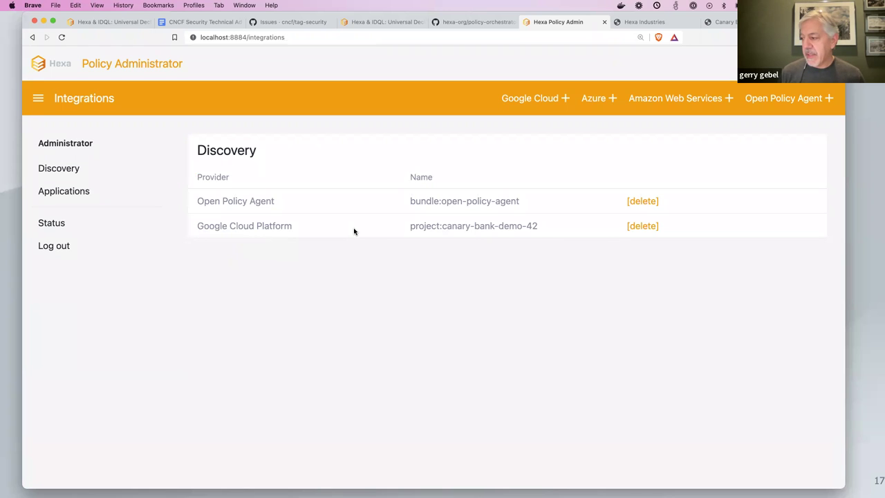
Step: Highlight the Google Cloud provider's project name on the Discovery page, and inspect the list of discovered applications
left_click_drag(409, 228, 531, 229)
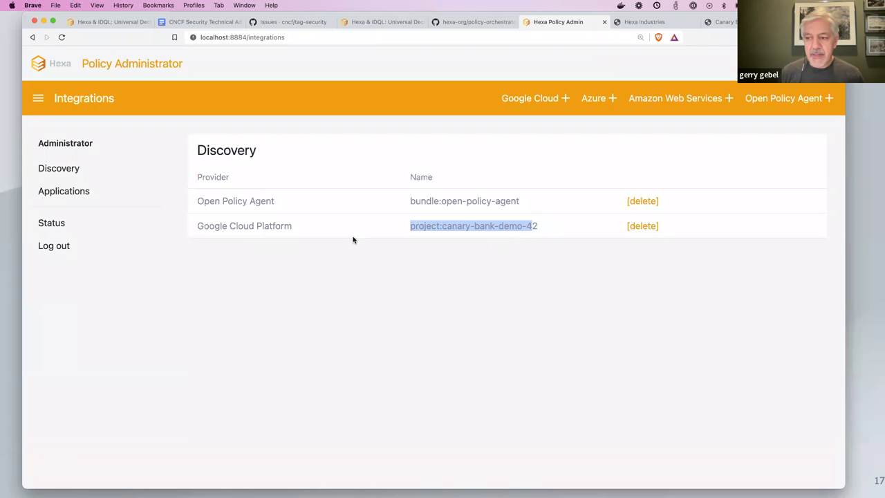
left_click(66, 192)
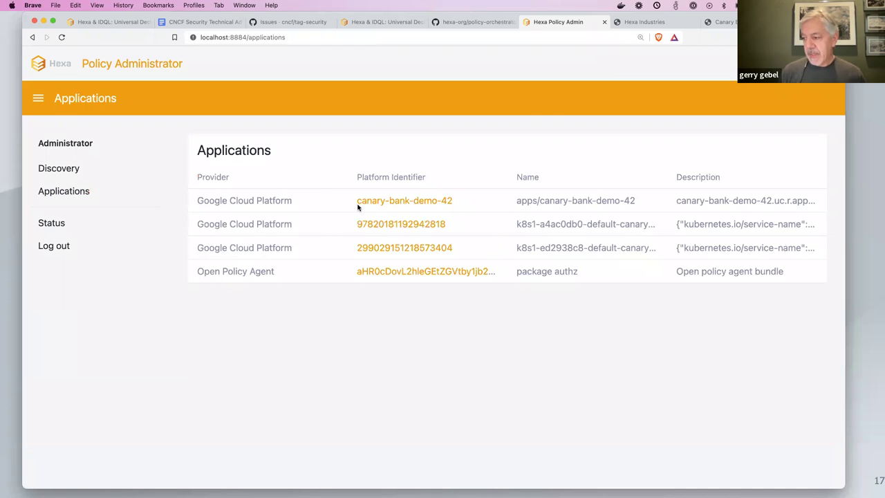
scroll(236, 209, "up", 3)
scroll(257, 264, "up", 3)
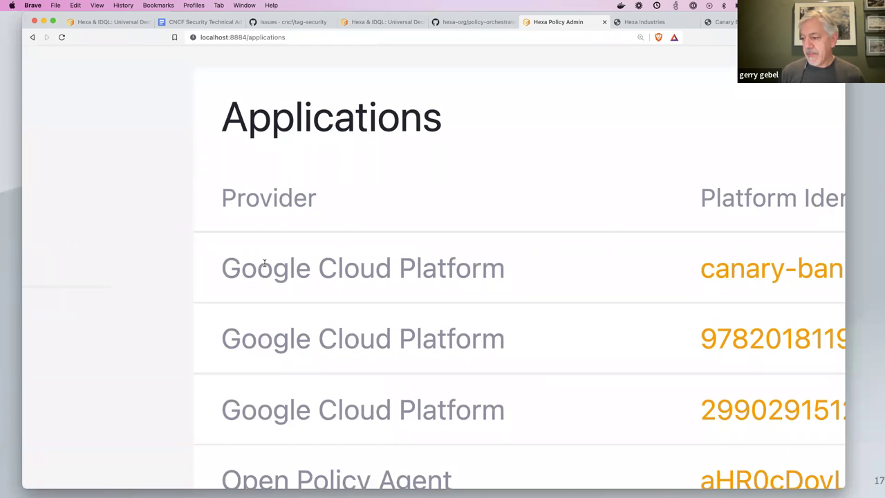
scroll(265, 263, "down", 5)
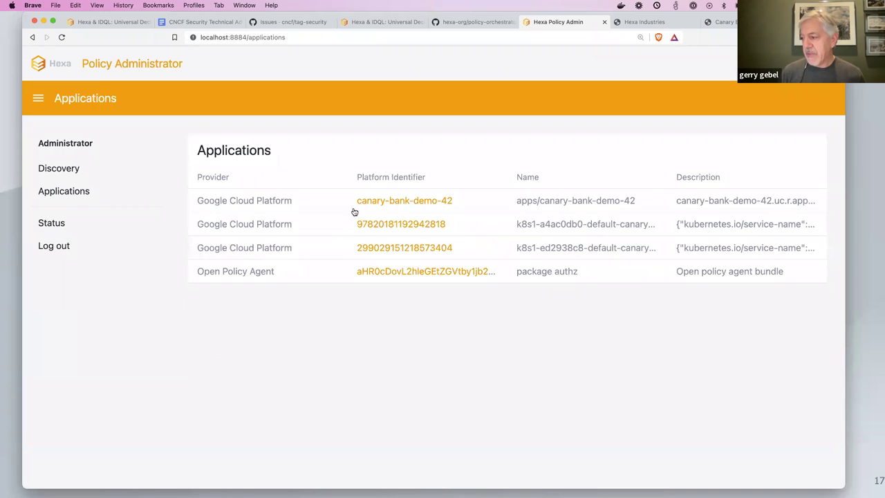
Step: Switch to the Canary Bank site and check access to the Human Resources portal for USA, UK and EU
left_click(725, 22)
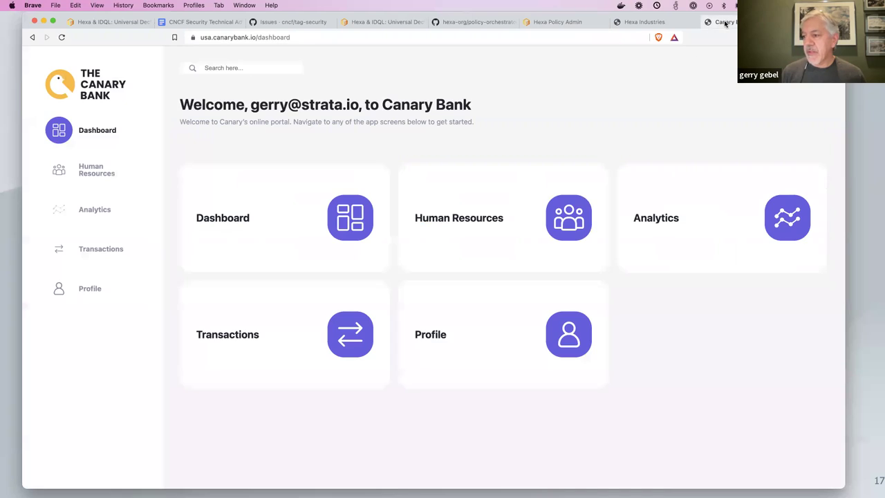
left_click(461, 219)
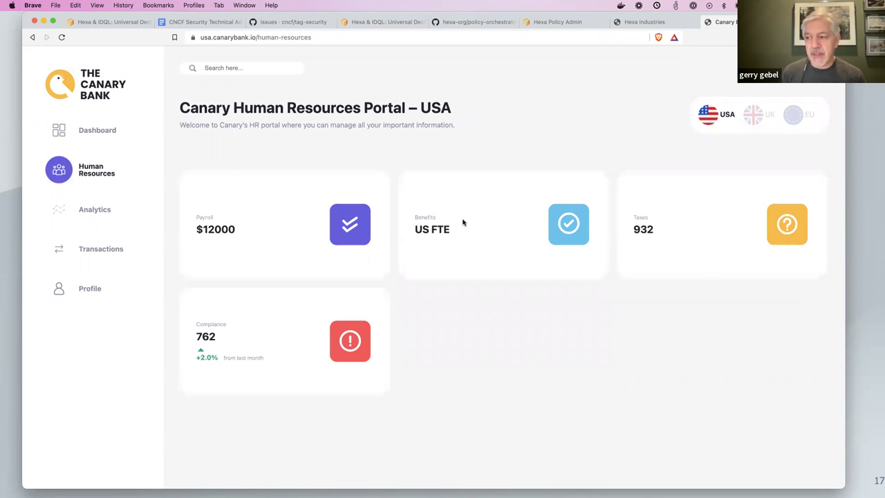
left_click(750, 115)
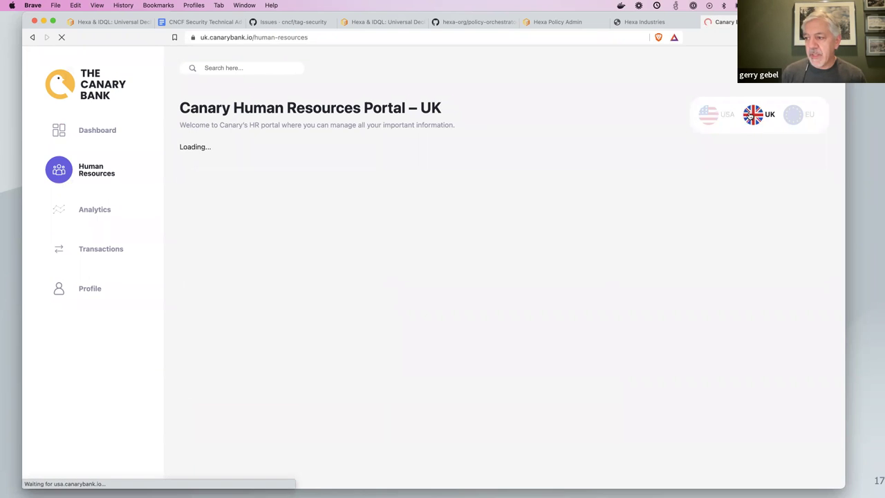
left_click(786, 114)
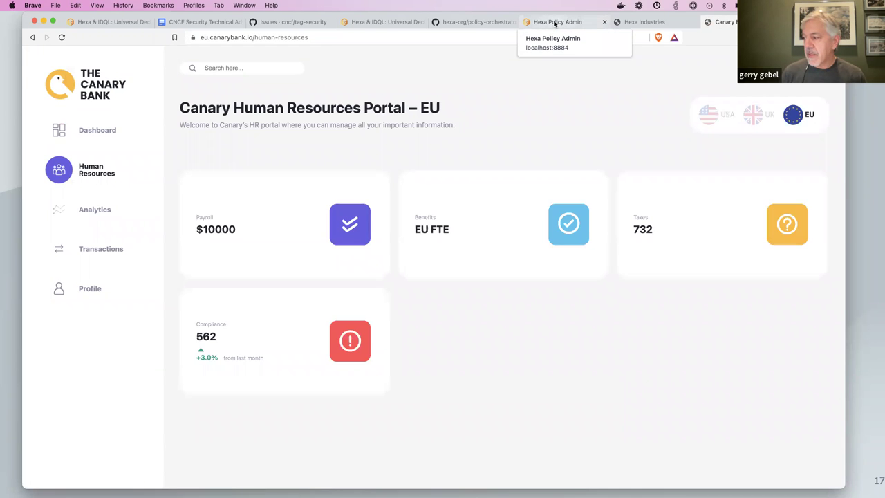
Step: Return to Hexa Policy Admin, open the canary-bank-uk application, and examine its IDQL Policy Details and Policy JSON
left_click(554, 24)
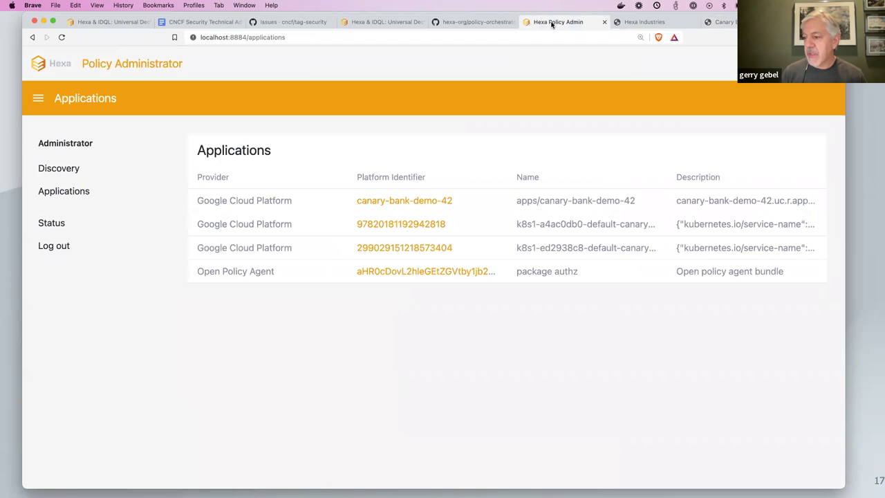
left_click(410, 228)
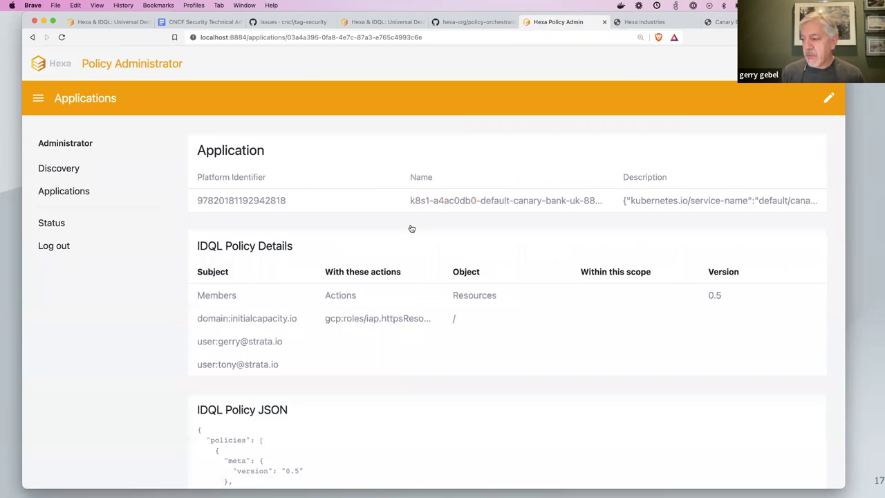
double_click(579, 199)
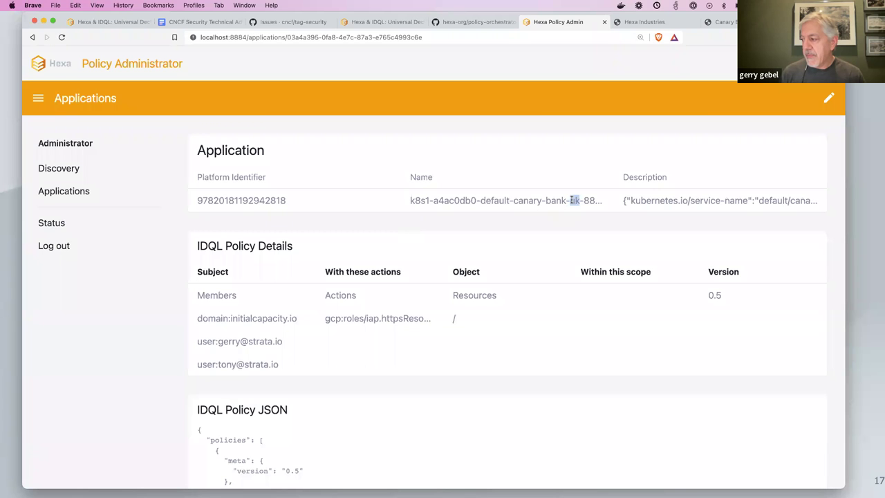
scroll(397, 250, "down", 4)
scroll(400, 249, "down", 2)
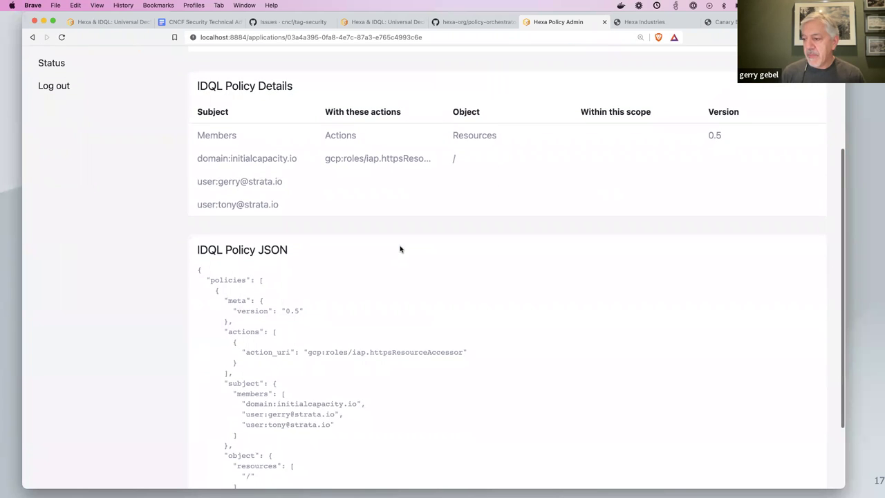
double_click(197, 88)
left_click_drag(237, 87, 308, 96)
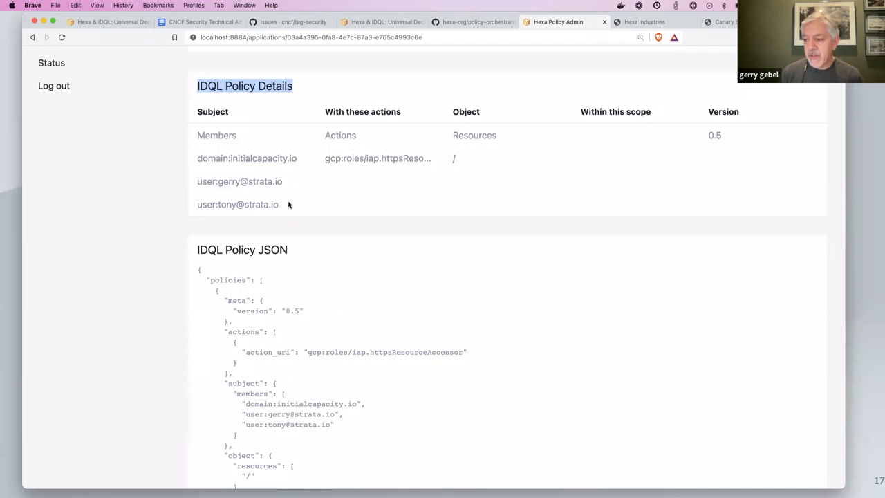
scroll(288, 205, "down", 2)
scroll(289, 202, "up", 1)
scroll(686, 146, "up", 4)
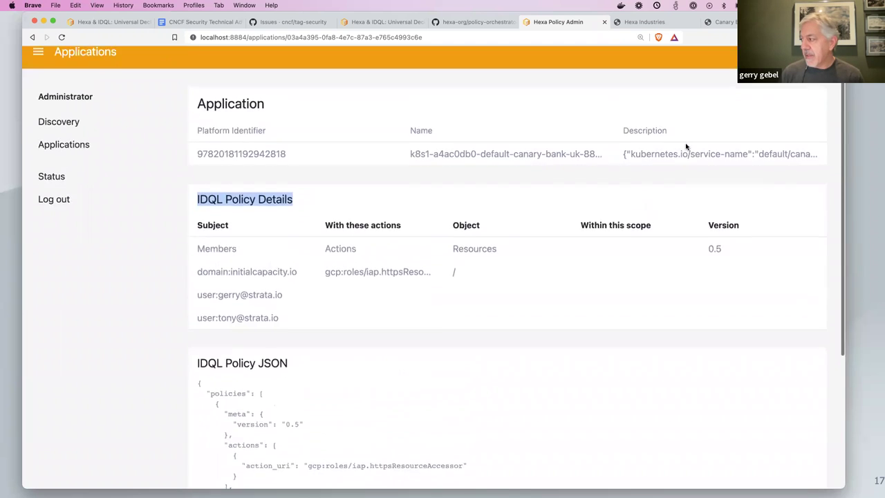
scroll(687, 147, "up", 2)
Step: Edit the canary-bank-uk Policy JSON to remove the first user entry from the subject's members, and save the policy
left_click(829, 98)
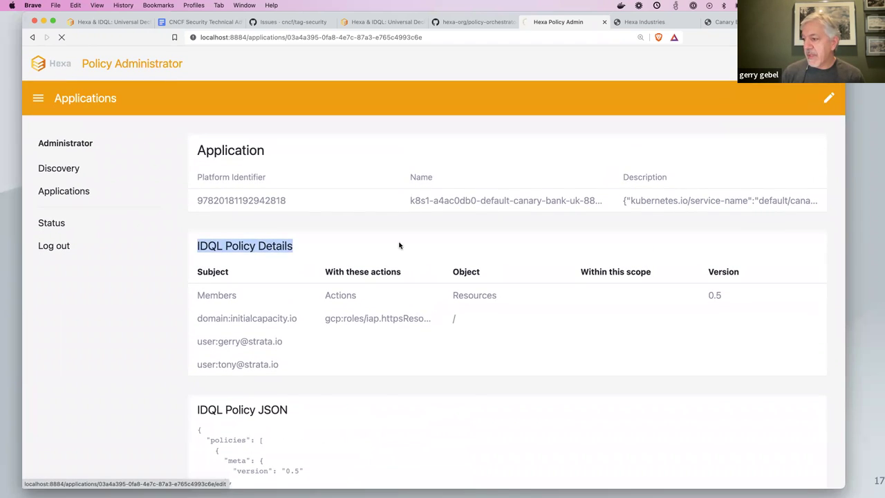
scroll(155, 320, "down", 4)
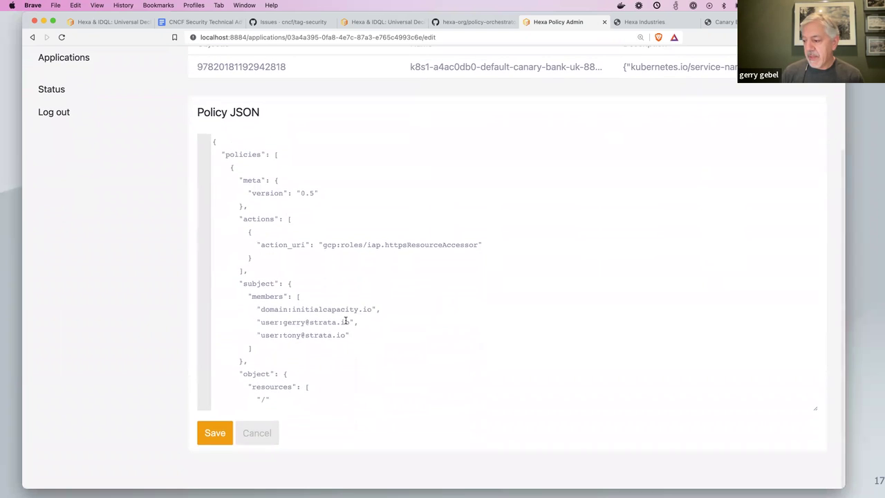
left_click_drag(358, 321, 254, 322)
key("BackSpace")
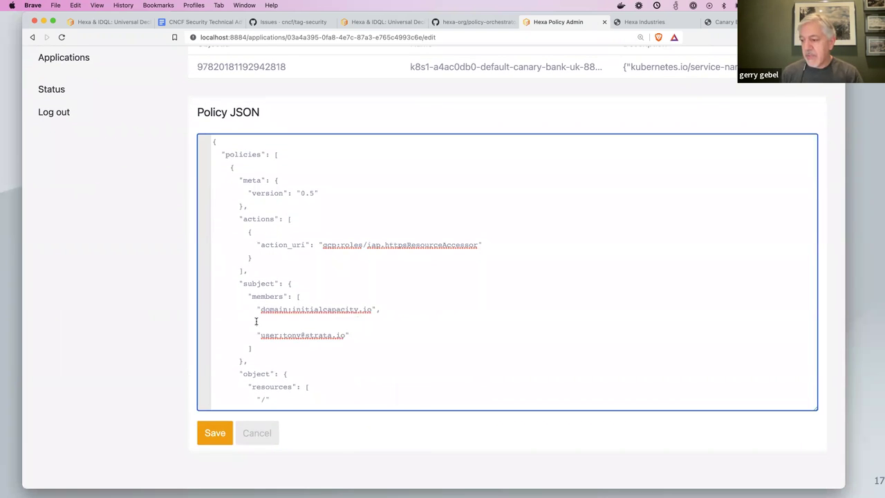
left_click(210, 436)
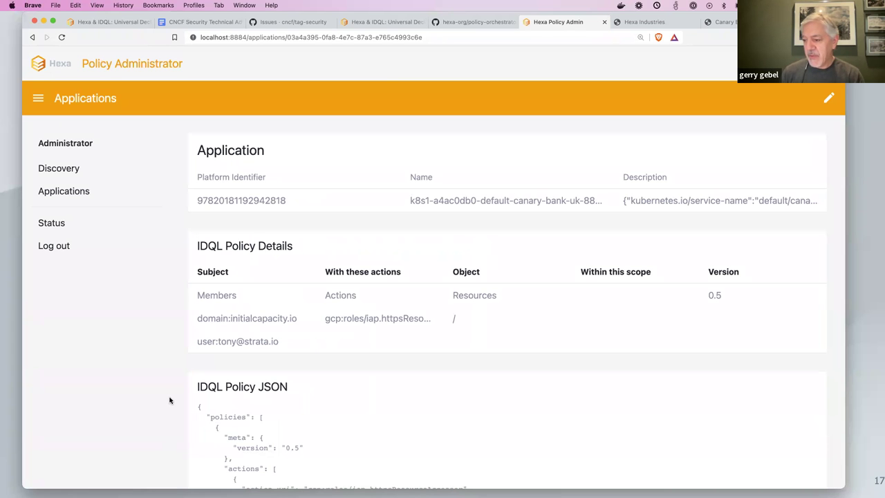
Step: Review the saved canary-bank-uk policy, and return to the applications list to highlight that application's name
scroll(170, 400, "down", 5)
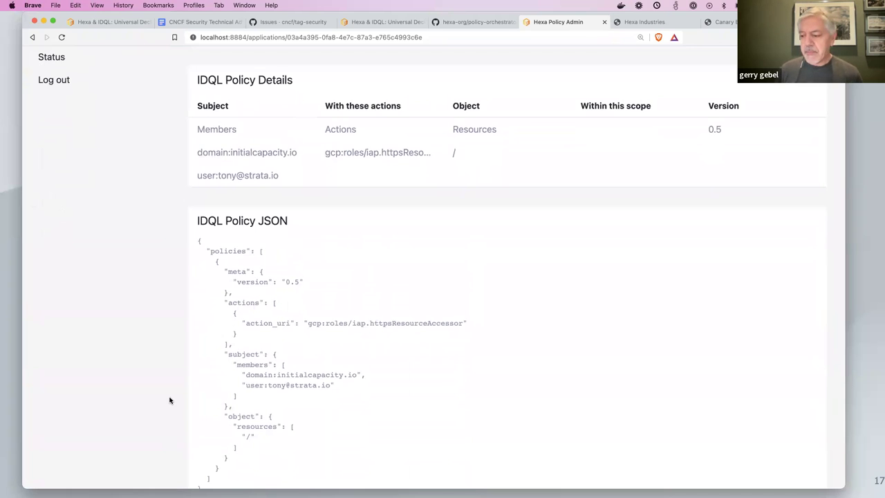
scroll(169, 400, "down", 1)
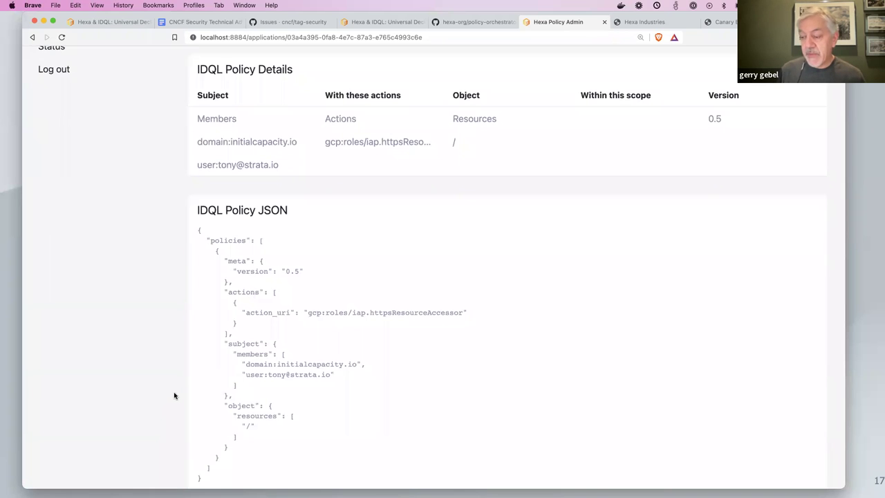
scroll(183, 377, "up", 5)
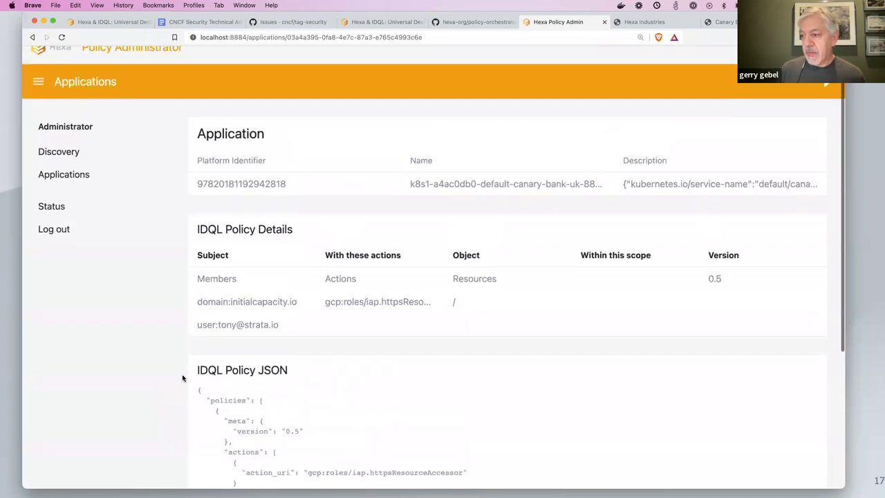
left_click(74, 191)
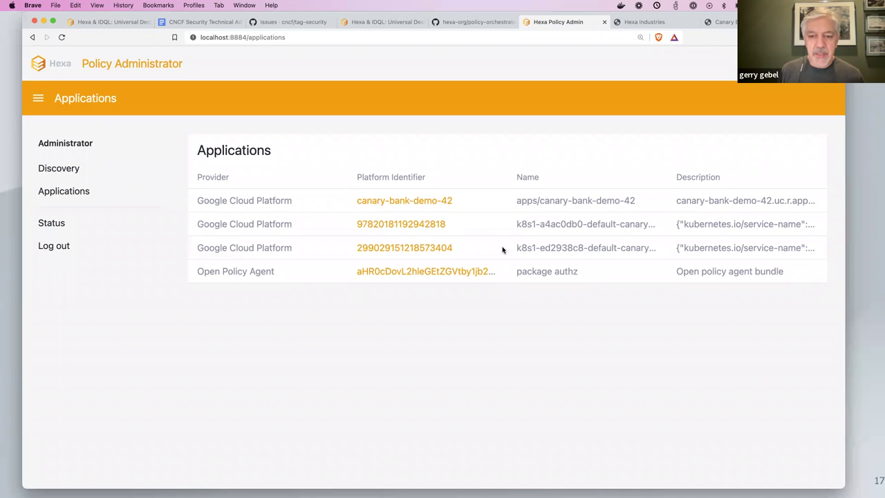
left_click_drag(517, 226, 545, 226)
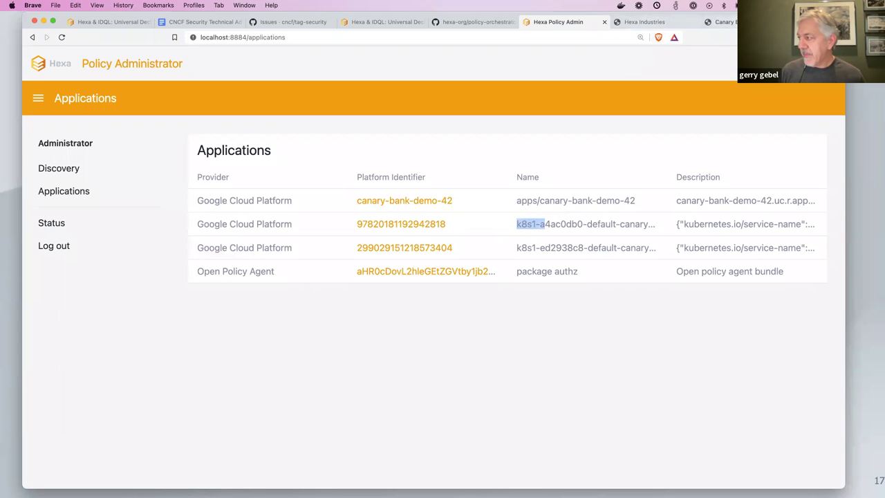
Step: Recheck access to the Canary Bank UK Human Resources portal, alternating with the USA portal and reloading the UK page
left_click(719, 22)
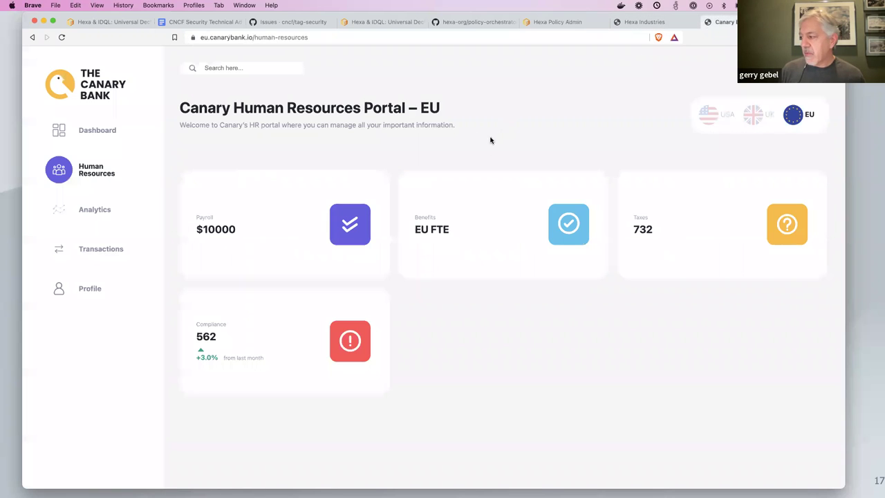
left_click(750, 115)
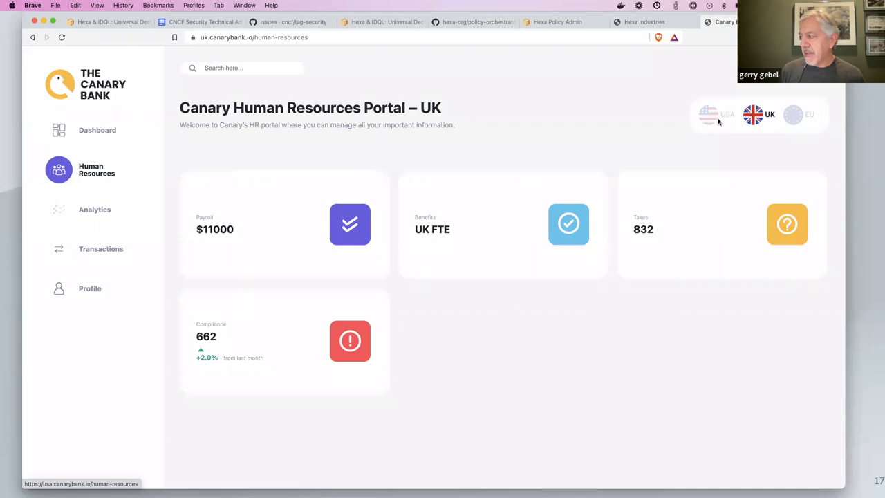
left_click(719, 122)
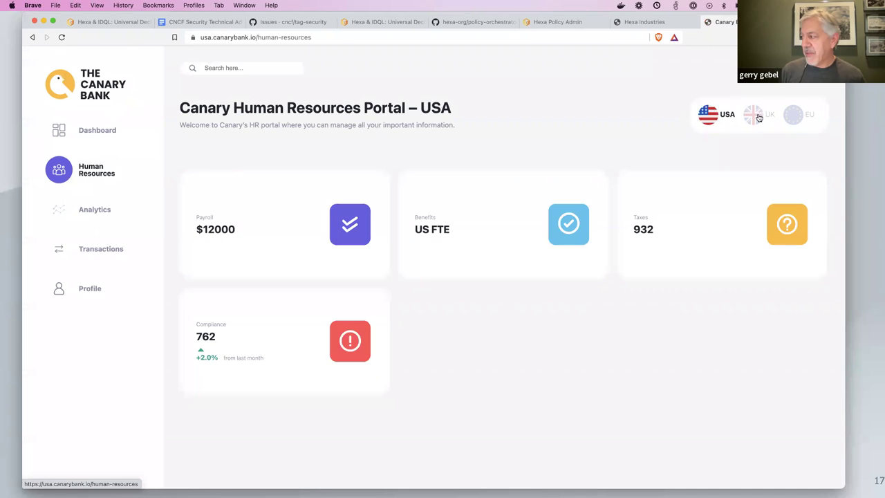
left_click(759, 118)
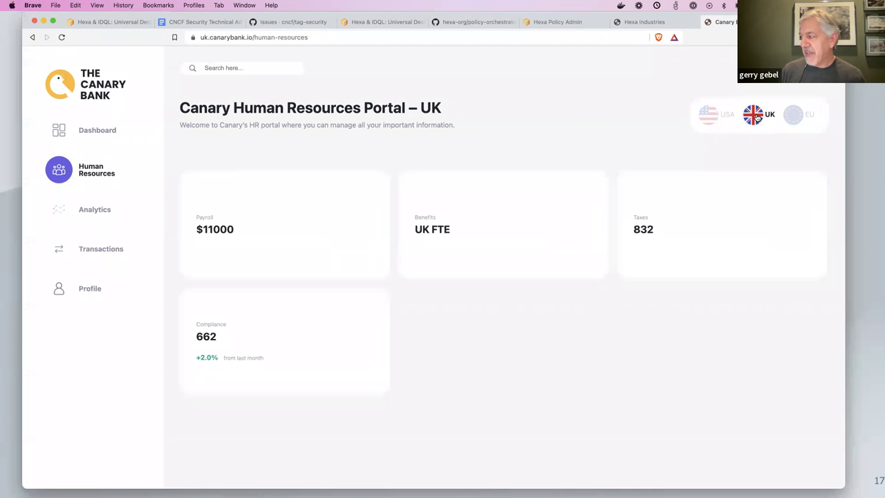
left_click(711, 121)
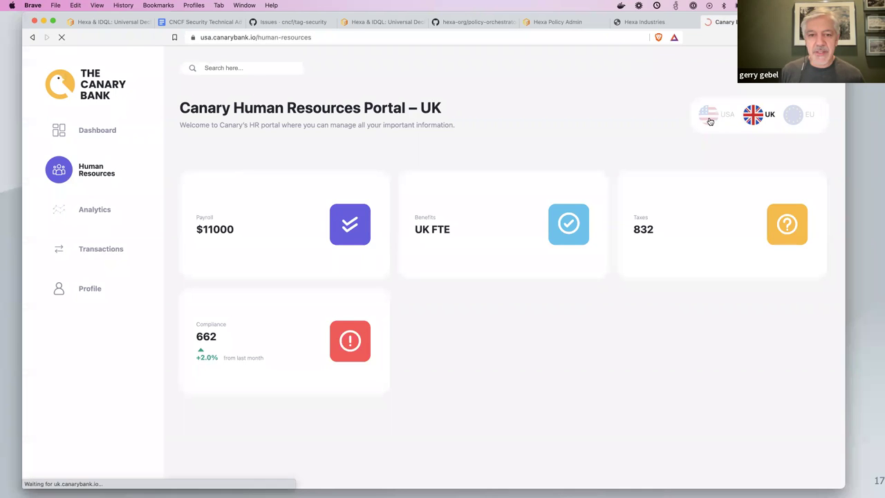
left_click(756, 115)
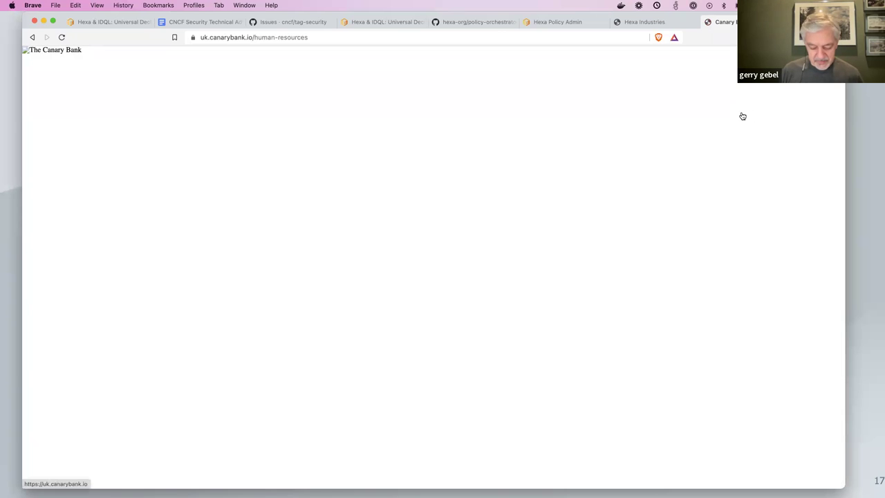
key("super+r")
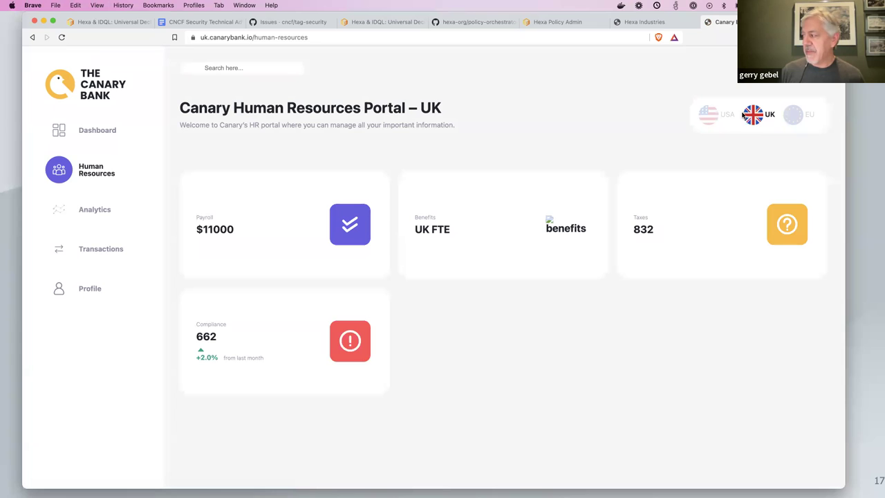
Step: Reload the UK Human Resources portal from the region switcher, and highlight the user entry and the heading on the resulting page
left_click(751, 116)
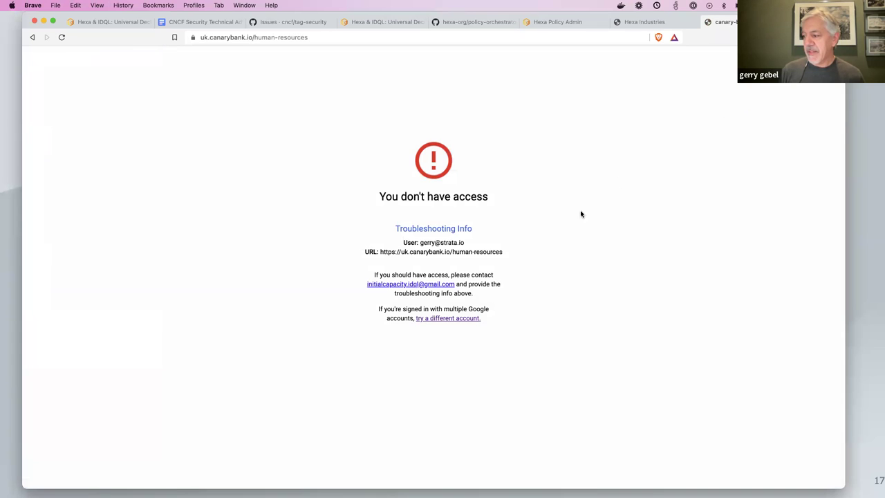
left_click_drag(463, 242, 414, 244)
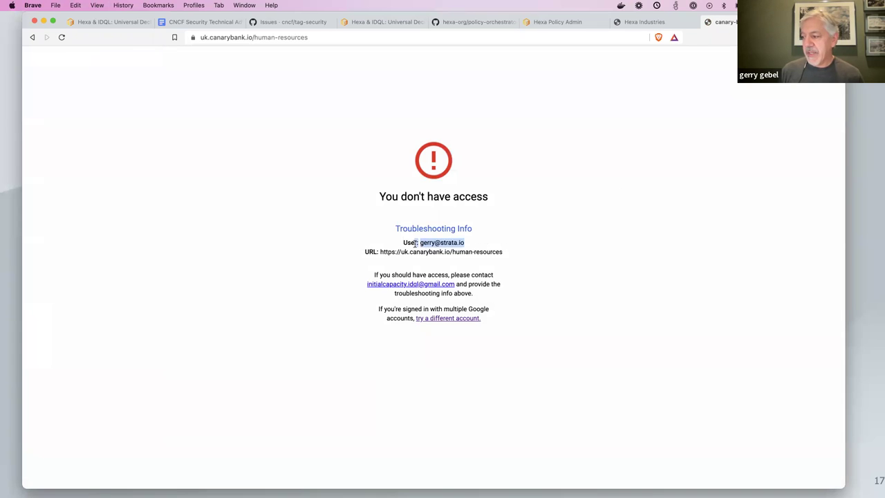
left_click_drag(488, 196, 386, 194)
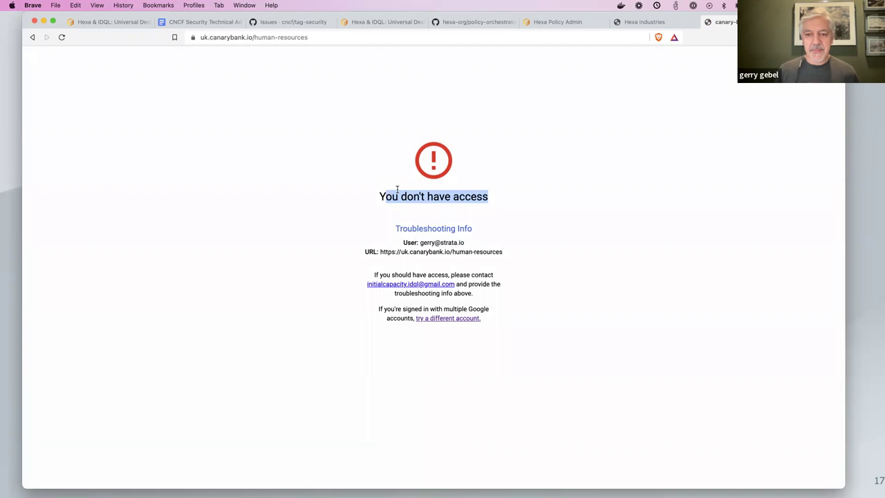
Step: Return to the Applications list in Hexa Policy Admin
key("cmd+Tab")
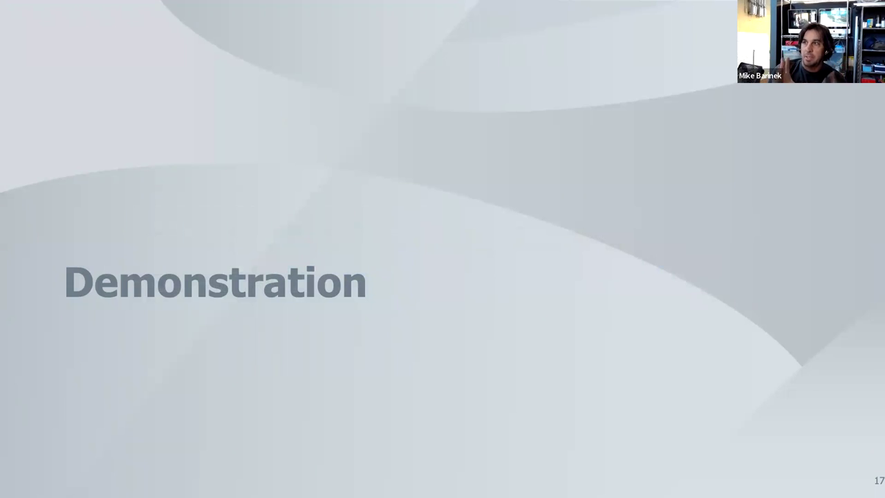
key("super+Tab")
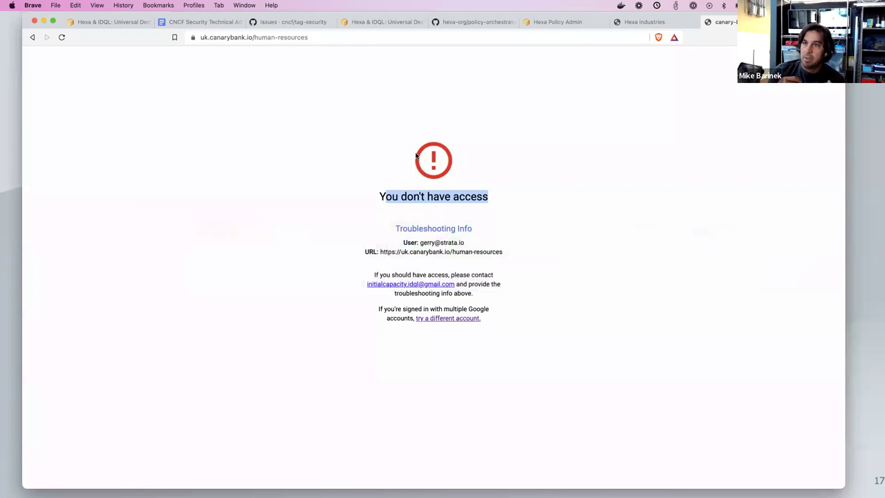
left_click(563, 23)
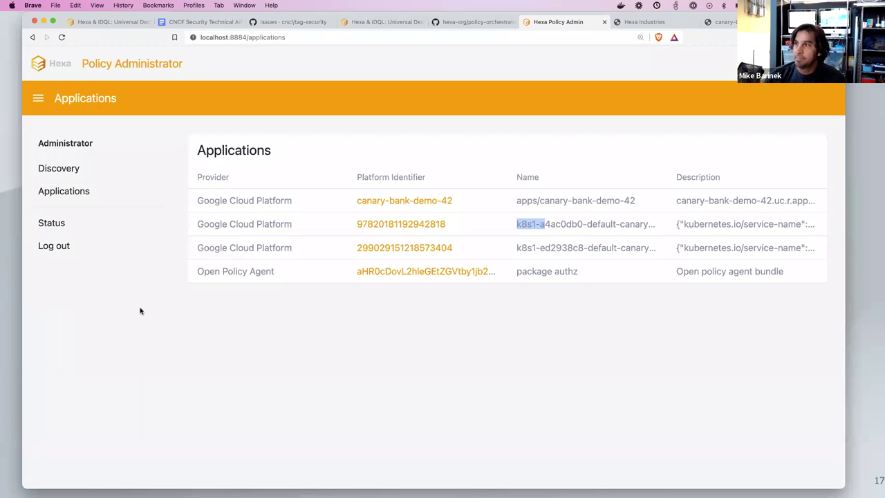
key("super+Tab")
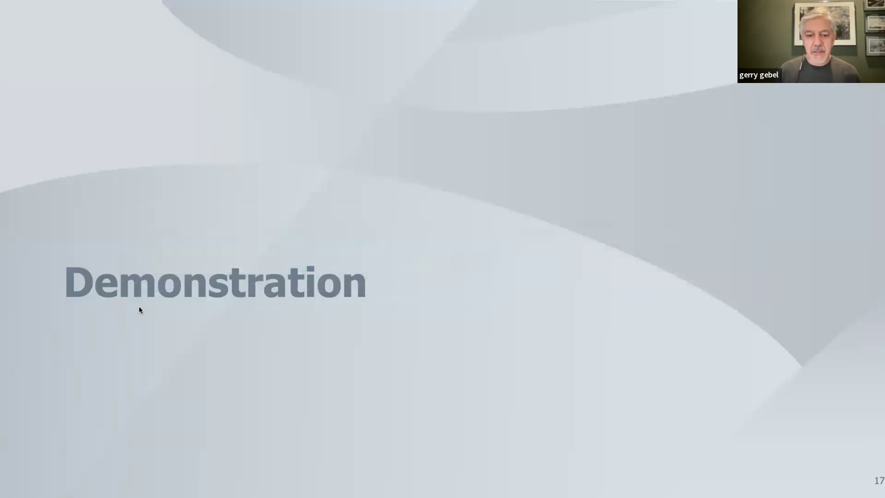
key("Right")
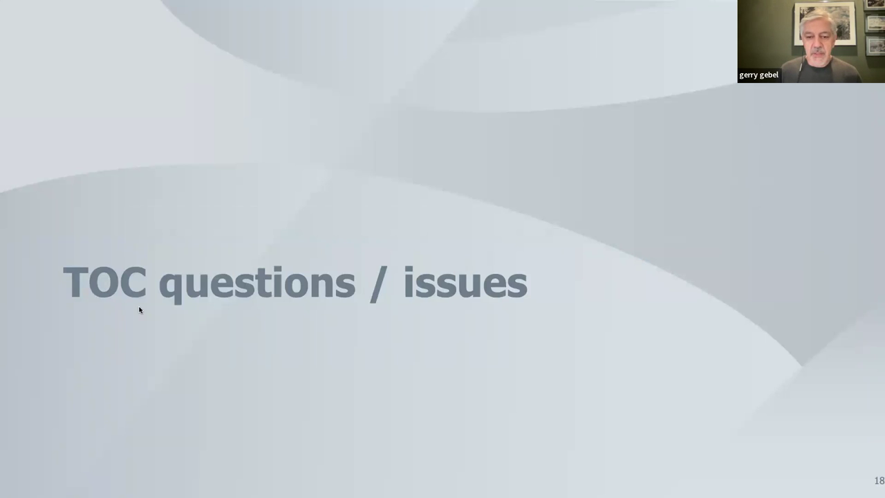
key("Right")
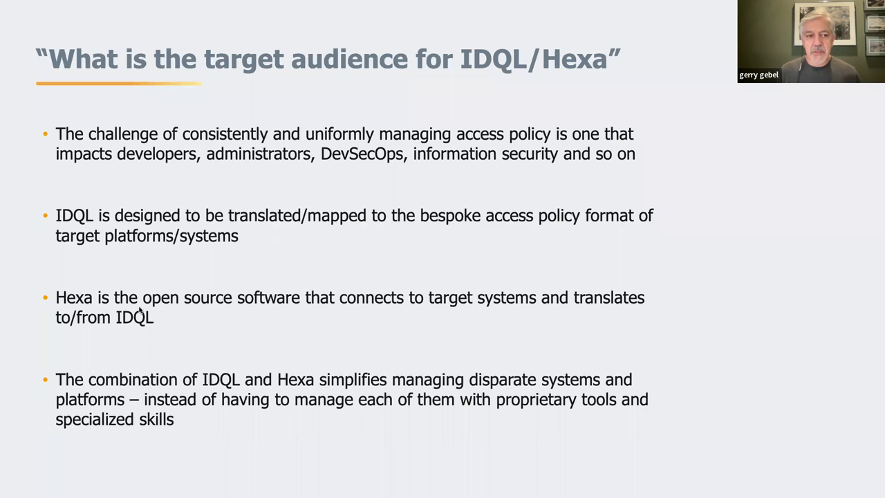